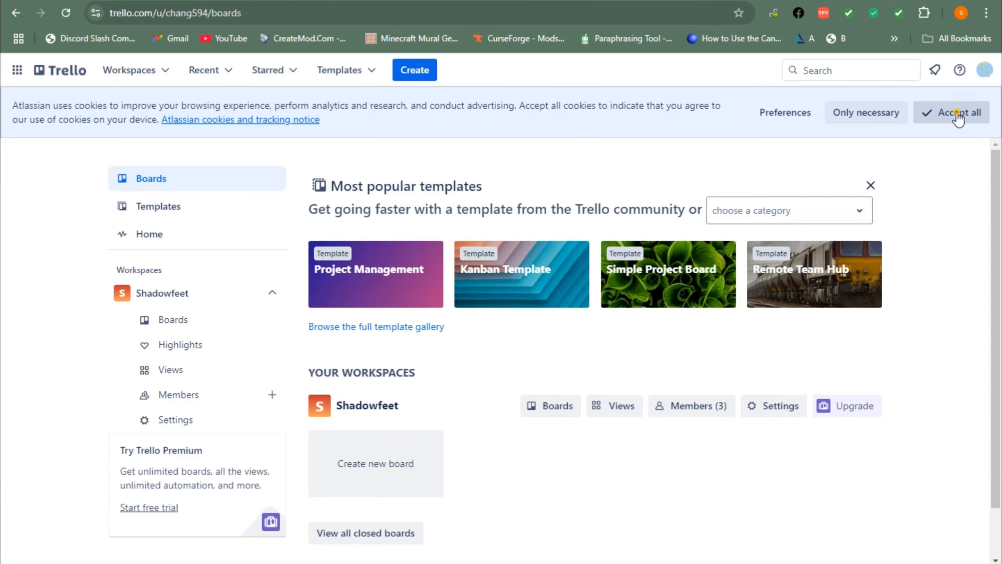
Accept all cookies, and look through the template gallery and the Home page
{"action": "left_click", "coordinate": [958, 115]}
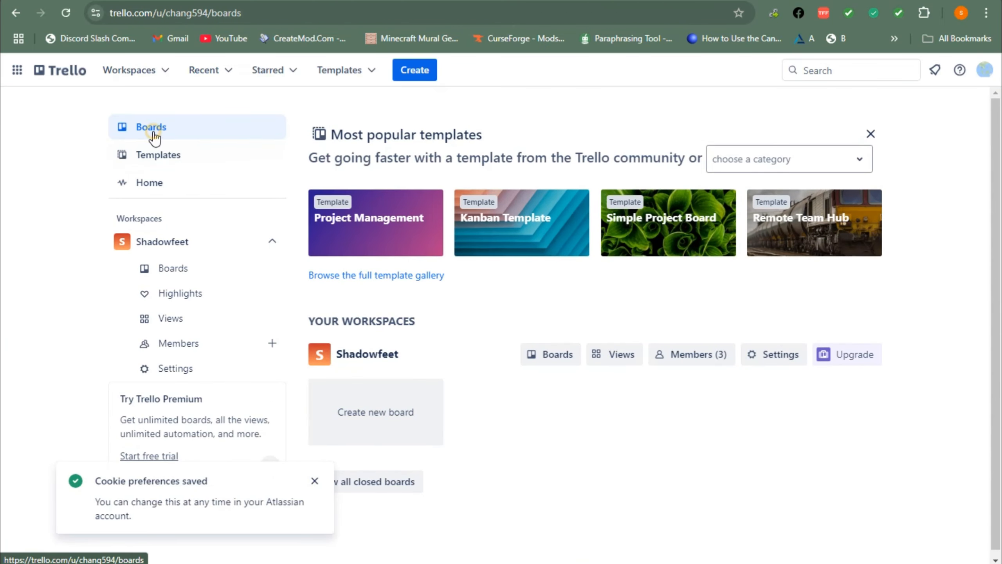
{"action": "left_click", "coordinate": [158, 154]}
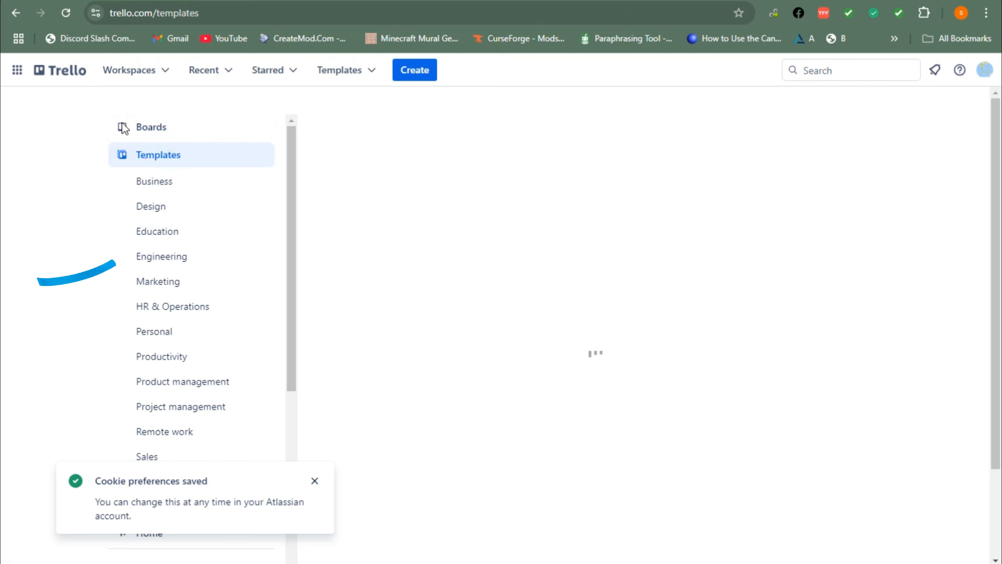
{"action": "scroll", "coordinate": [193, 304], "scroll_direction": "down", "scroll_amount": 5}
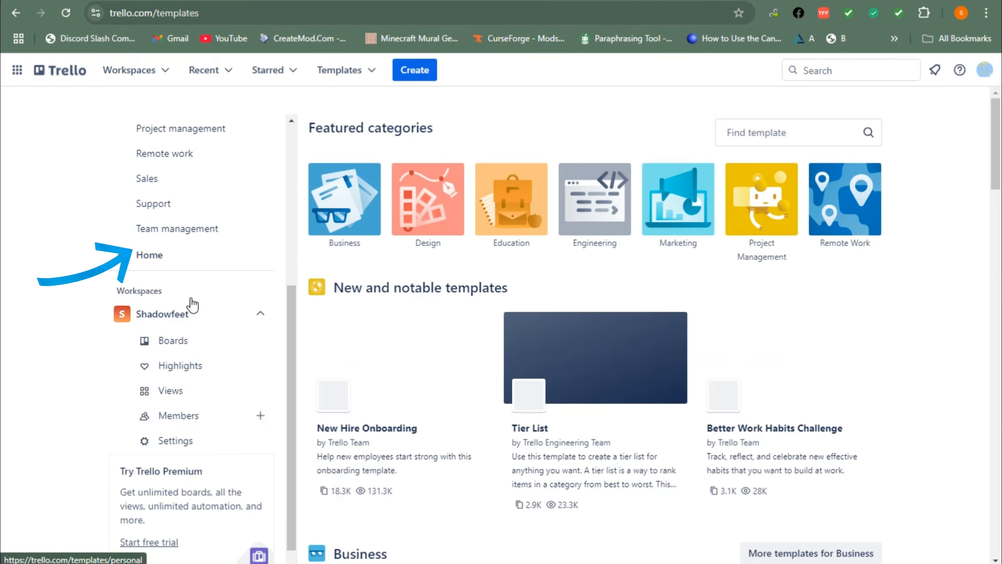
{"action": "left_click", "coordinate": [157, 256]}
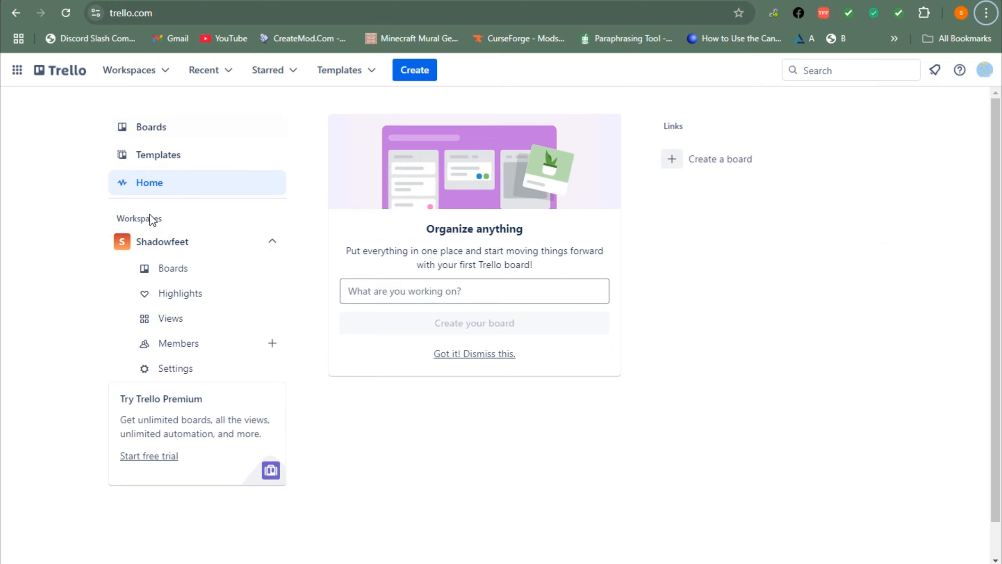
Create a board titled "Project 101" in the Shadowfeet workspace with a parasol photo background and Workspace visibility
{"action": "left_click", "coordinate": [186, 276]}
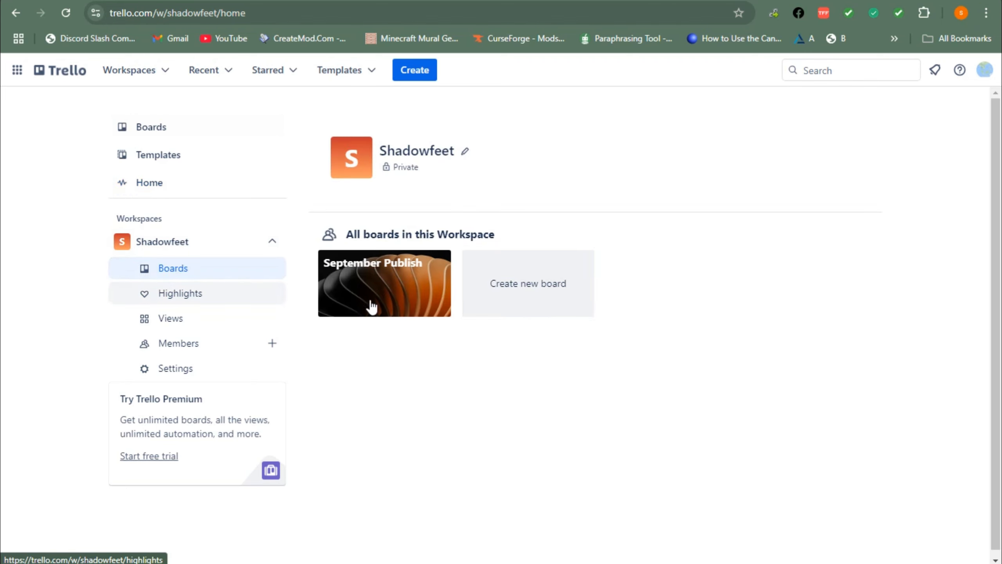
{"action": "left_click", "coordinate": [540, 292]}
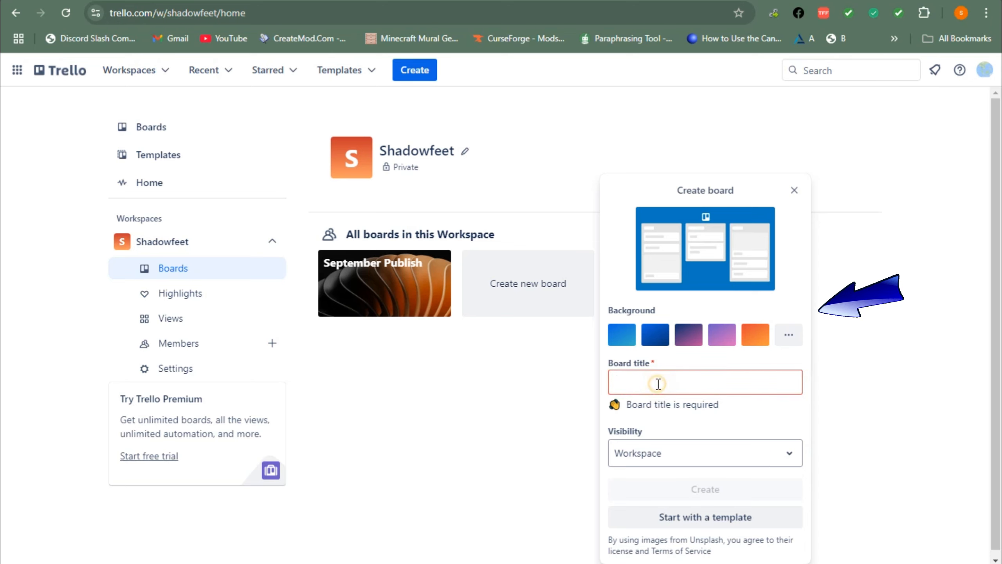
{"action": "type", "text": "Project 101"}
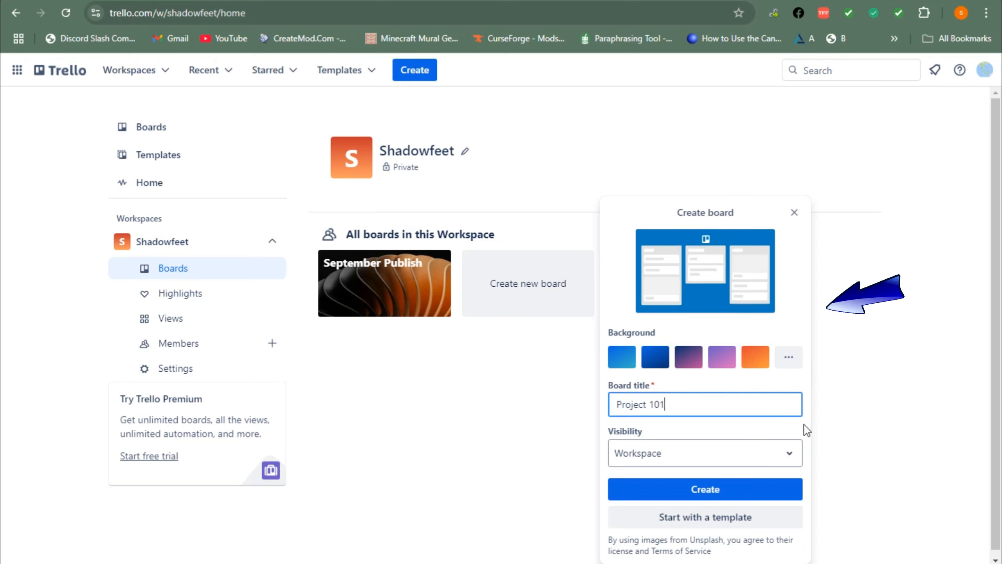
{"action": "left_click", "coordinate": [763, 461]}
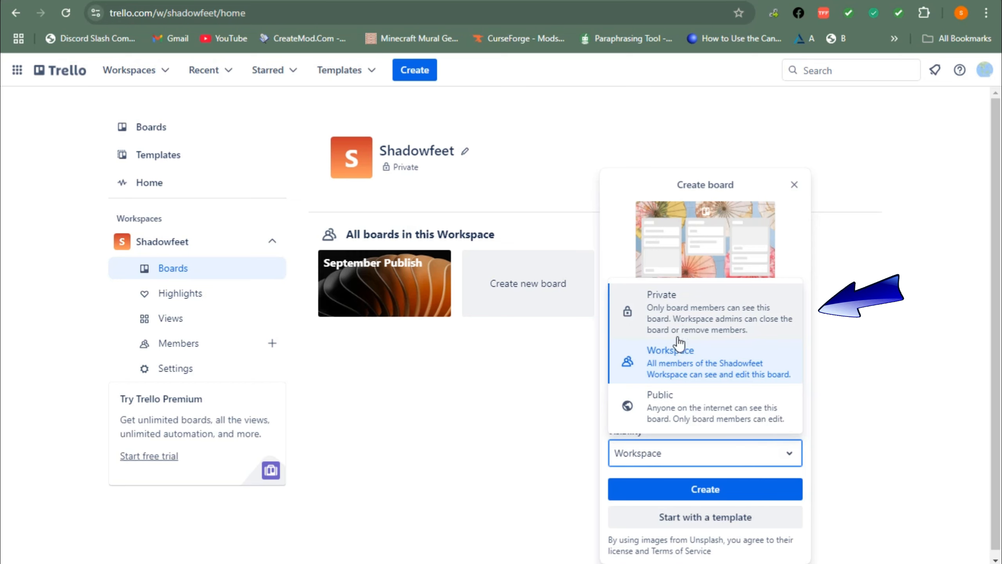
{"action": "left_click", "coordinate": [689, 491]}
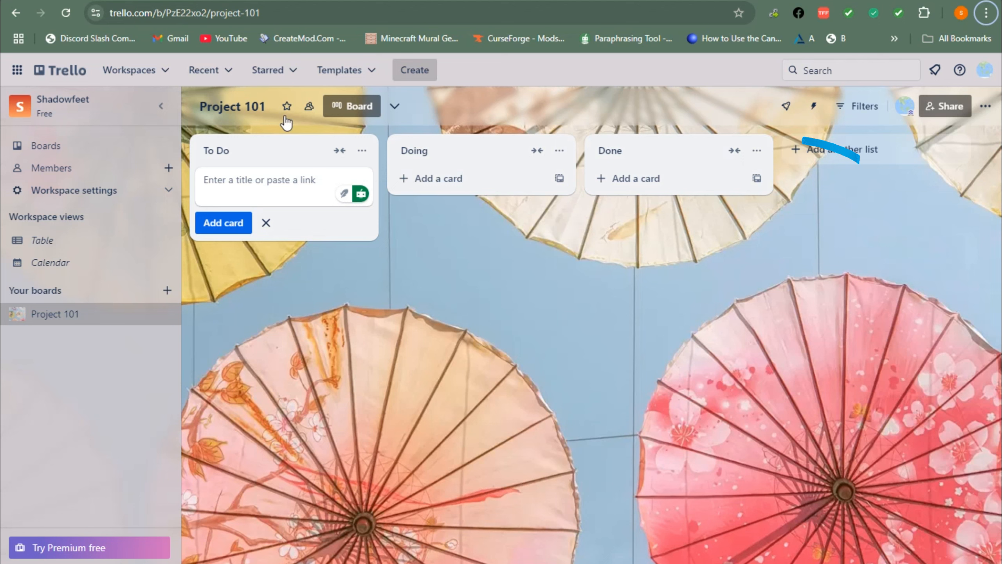
Rename the board's first lists to Video Ideas, Script Writing and In Progress, and add a Ready for Editing list
{"action": "left_click", "coordinate": [214, 152]}
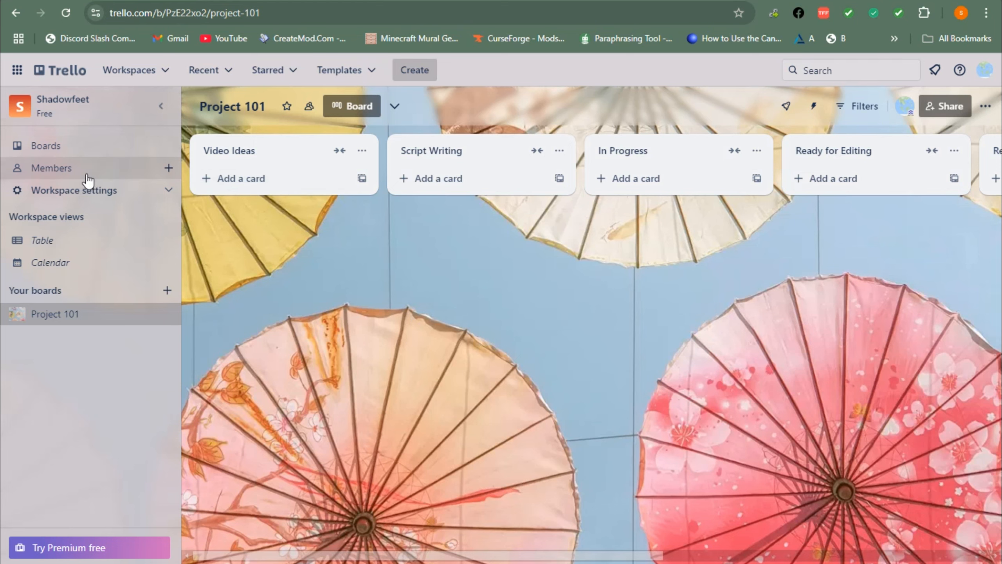
Review the workspace's member list and its visibility, Slack linking and restriction settings
{"action": "left_click", "coordinate": [74, 173]}
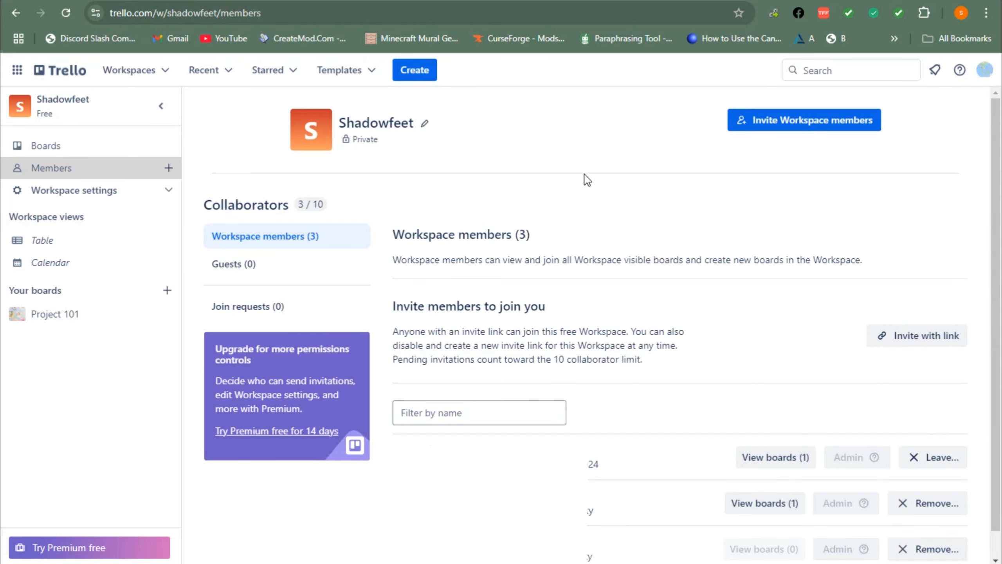
{"action": "left_click", "coordinate": [72, 197]}
{"action": "left_click", "coordinate": [234, 224]}
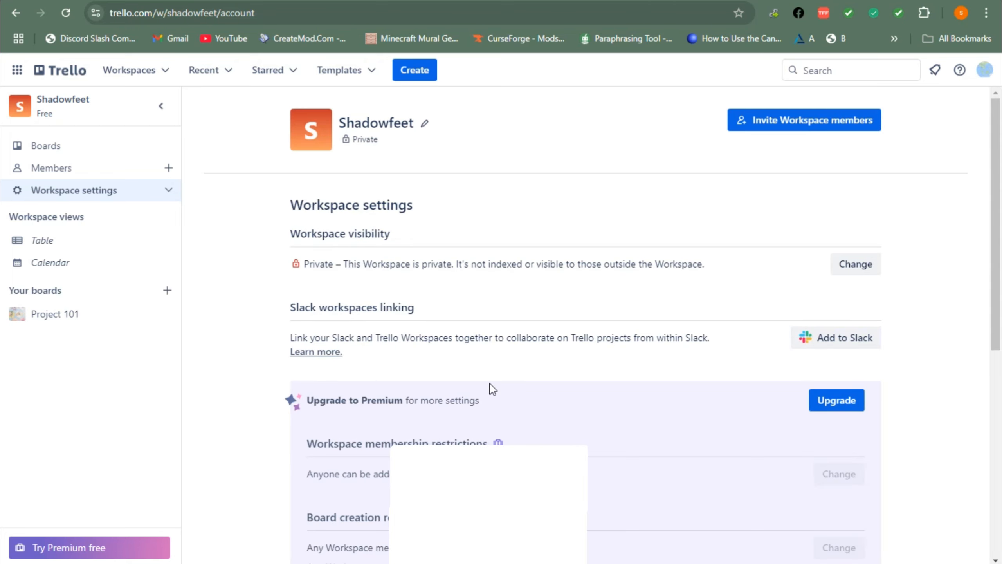
{"action": "scroll", "coordinate": [443, 434], "scroll_direction": "down", "scroll_amount": 10}
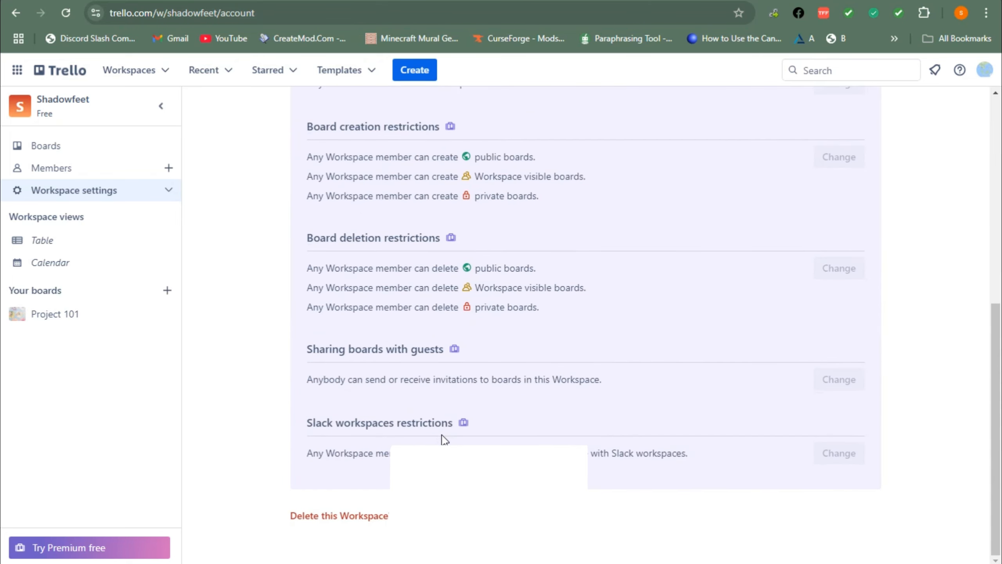
{"action": "scroll", "coordinate": [444, 438], "scroll_direction": "up", "scroll_amount": 10}
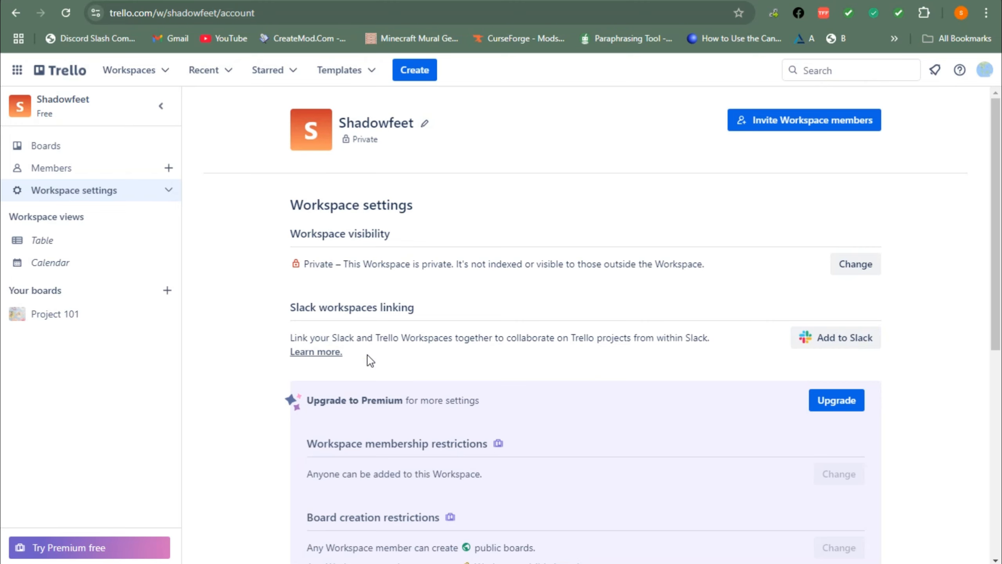
Look at the workspace's Table and Calendar views and its boards overview
{"action": "left_click", "coordinate": [100, 241]}
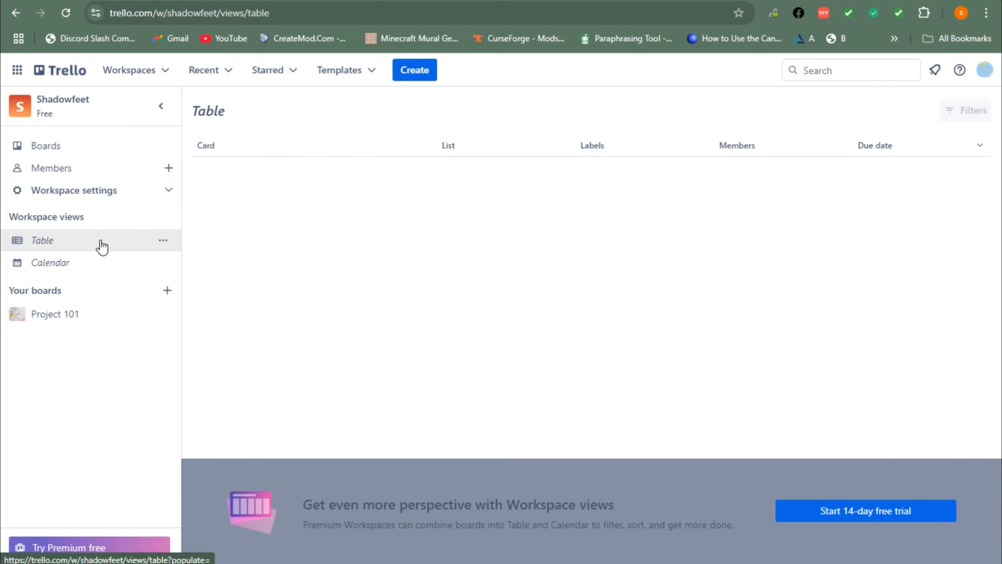
{"action": "left_click", "coordinate": [57, 265]}
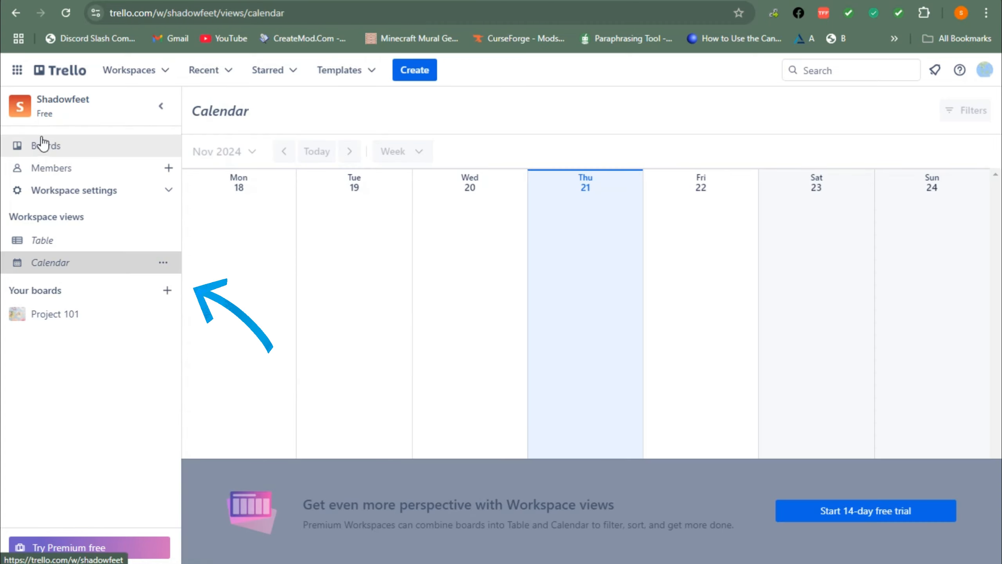
{"action": "left_click", "coordinate": [76, 156]}
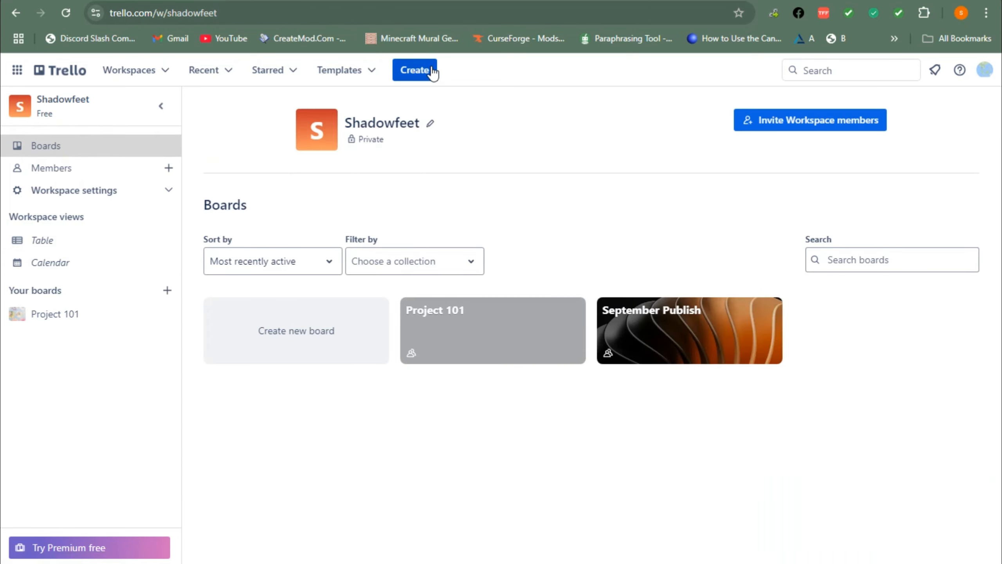
Open the Project 101 board and add the card "Card 1: "Top 10 Morning Habits to Boost Productivity"" to the Video Ideas list
{"action": "left_click", "coordinate": [79, 315]}
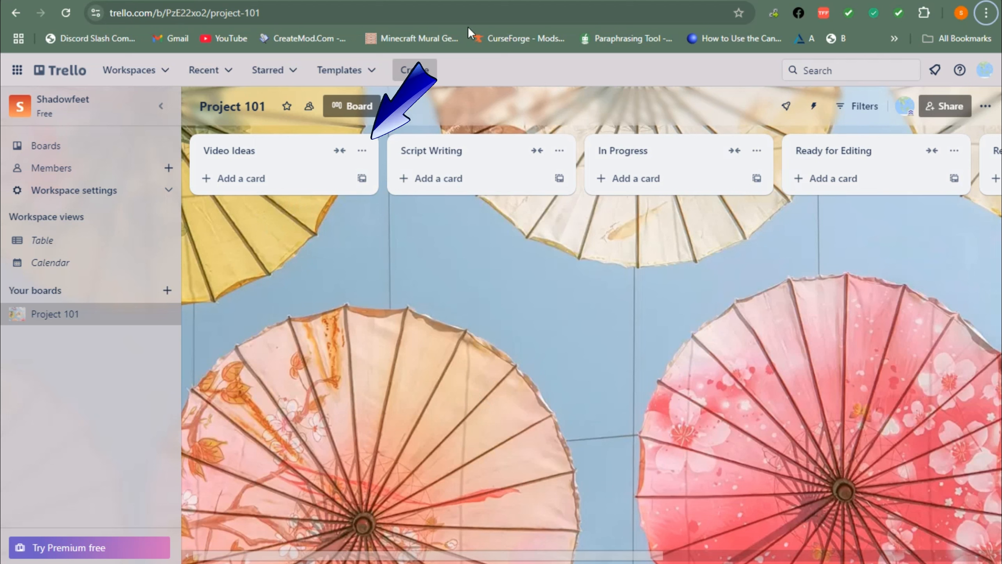
{"action": "left_click", "coordinate": [272, 179]}
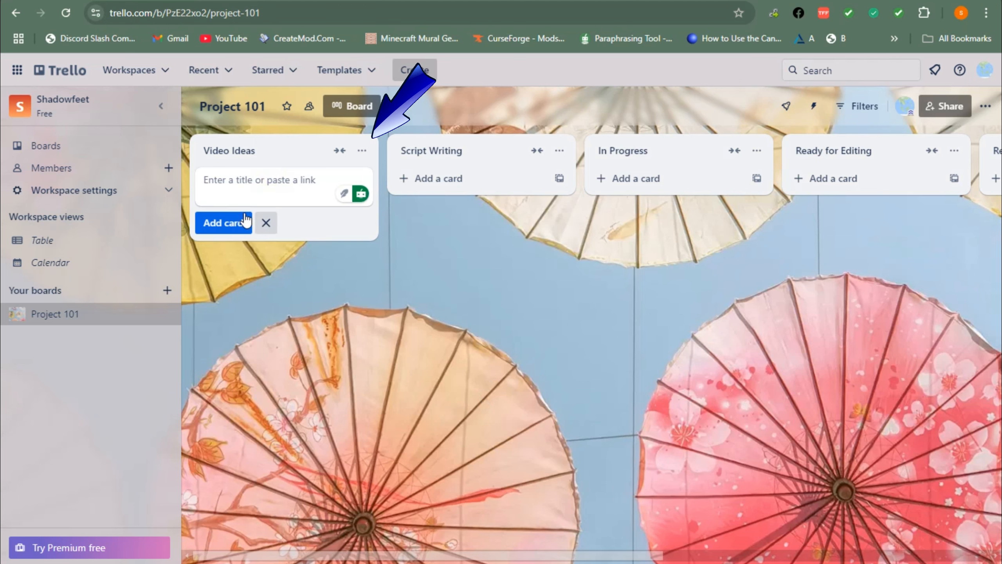
{"action": "type", "text": "Card 1: \"Top 10 Morning Habits to Boost Productivity\""}
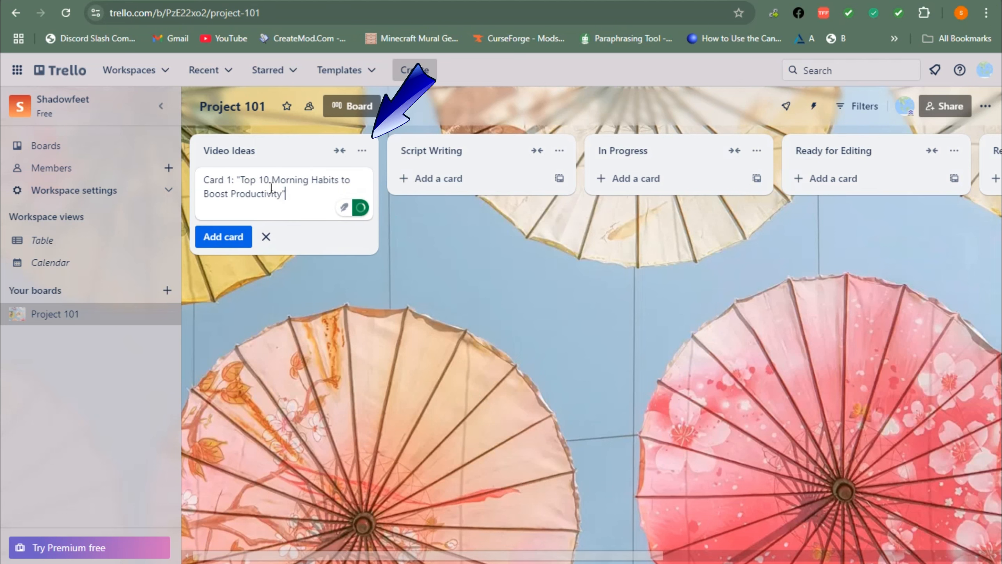
{"action": "key", "text": "Return"}
Describe the card in two bullets: "Description: A video discussing the top 10 morning habits for enhancing productivity." and "Labels: Productivity, Self-help, Morning Routine"
{"action": "left_click", "coordinate": [292, 199]}
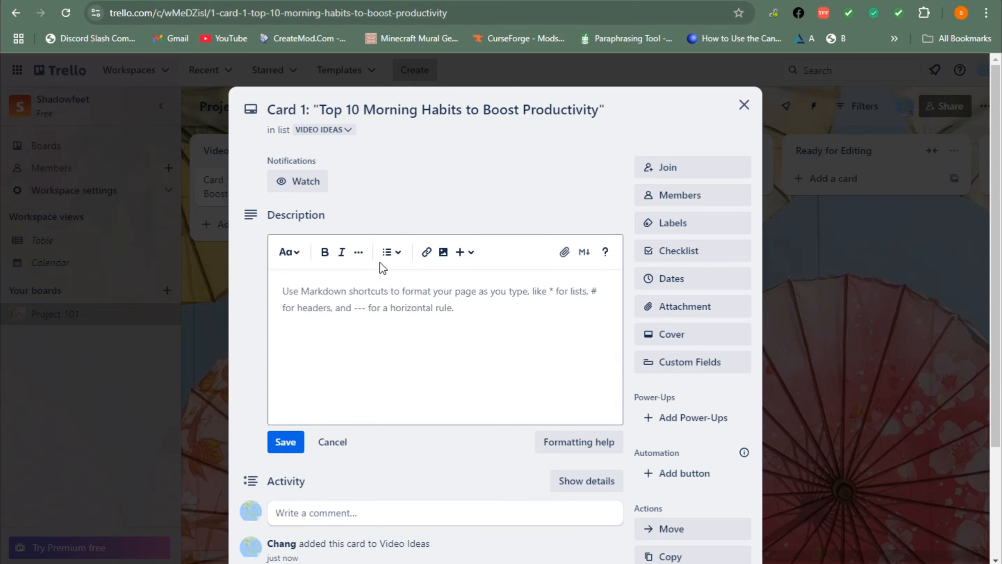
{"action": "type", "text": "Description: A video discussing the top 10 morning habits for enhancing productivity. Labels: Productivity, Self-help, Morning Routine"}
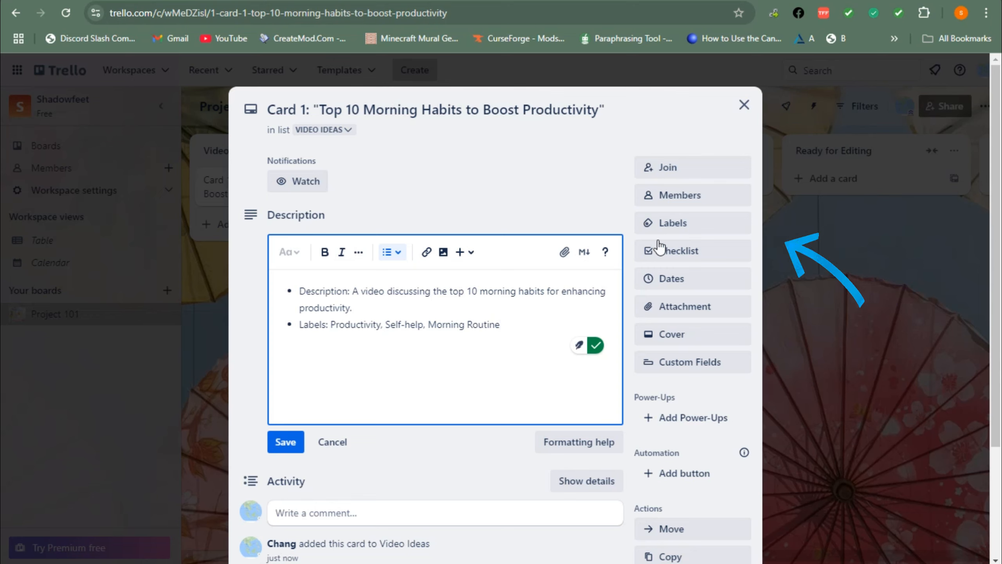
Join the card as a member and check which other members can be assigned to it
{"action": "left_click", "coordinate": [692, 174]}
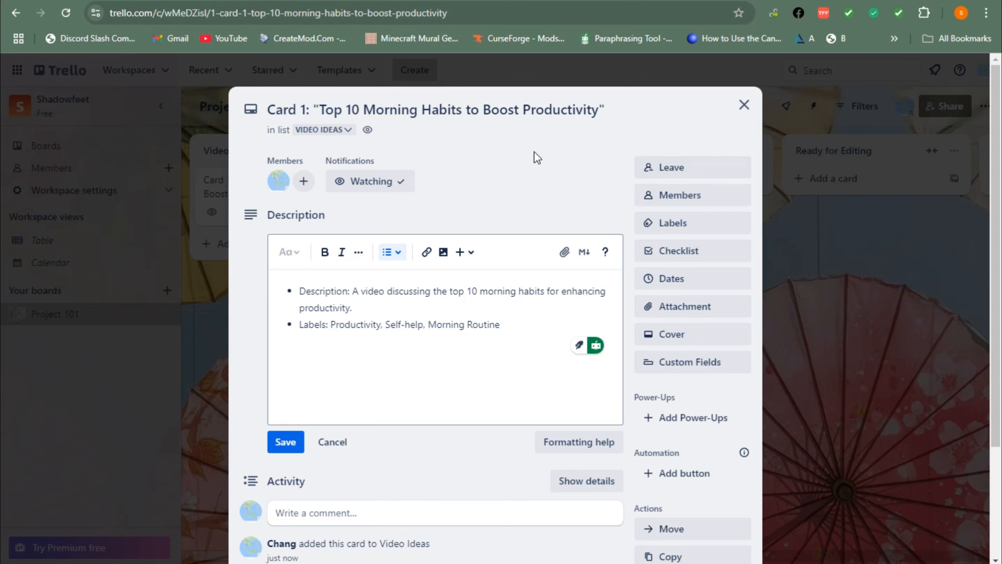
{"action": "left_click", "coordinate": [696, 197]}
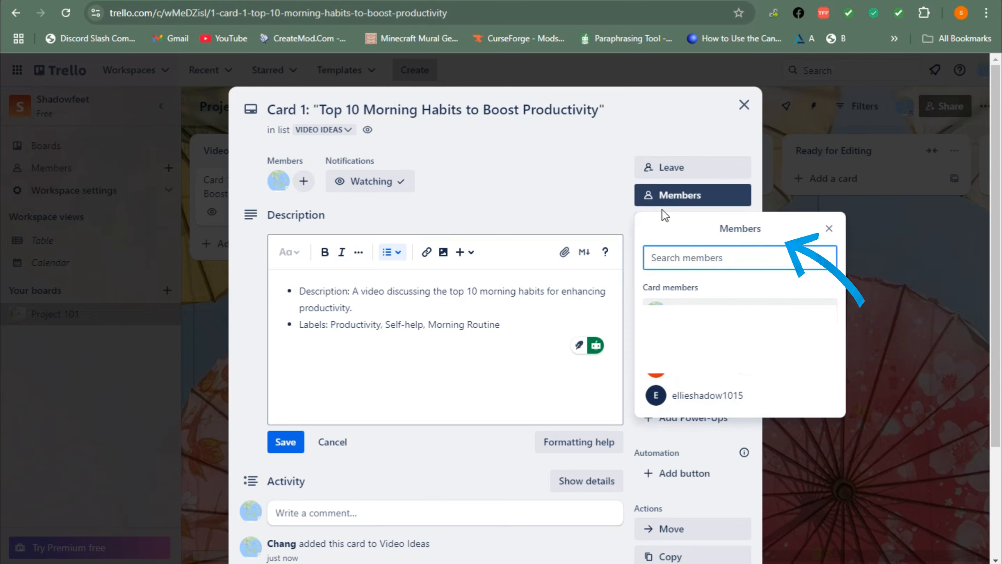
{"action": "left_click", "coordinate": [583, 196]}
Name the green label "In progress" and save it
{"action": "left_click", "coordinate": [701, 222]}
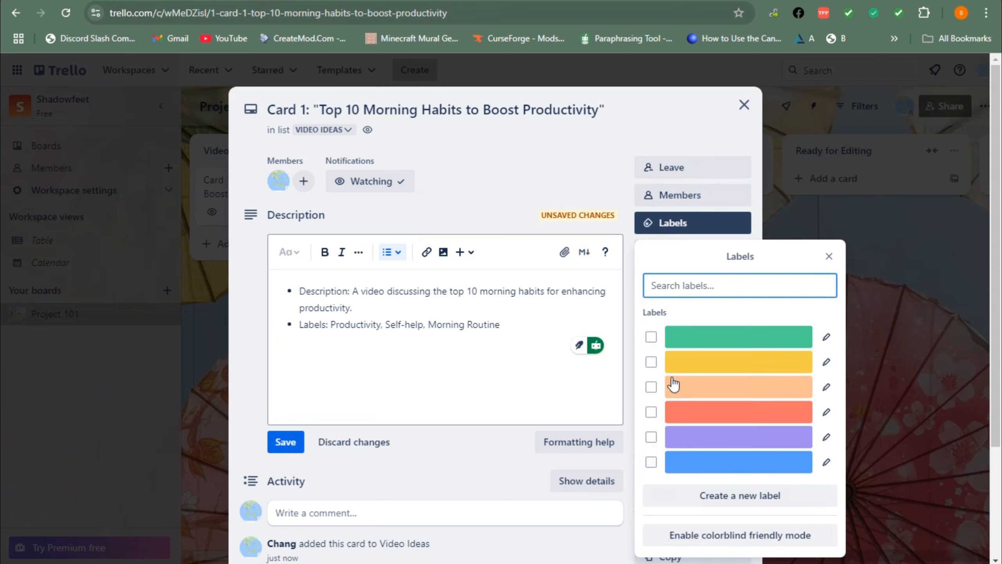
{"action": "left_click", "coordinate": [826, 341]}
{"action": "type", "text": "I"}
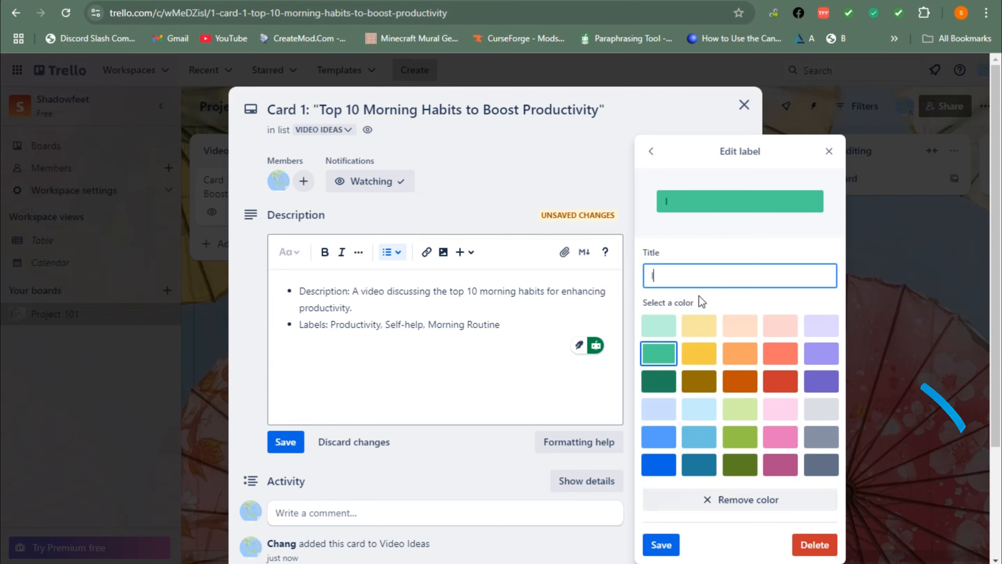
{"action": "type", "text": "n prgress"}
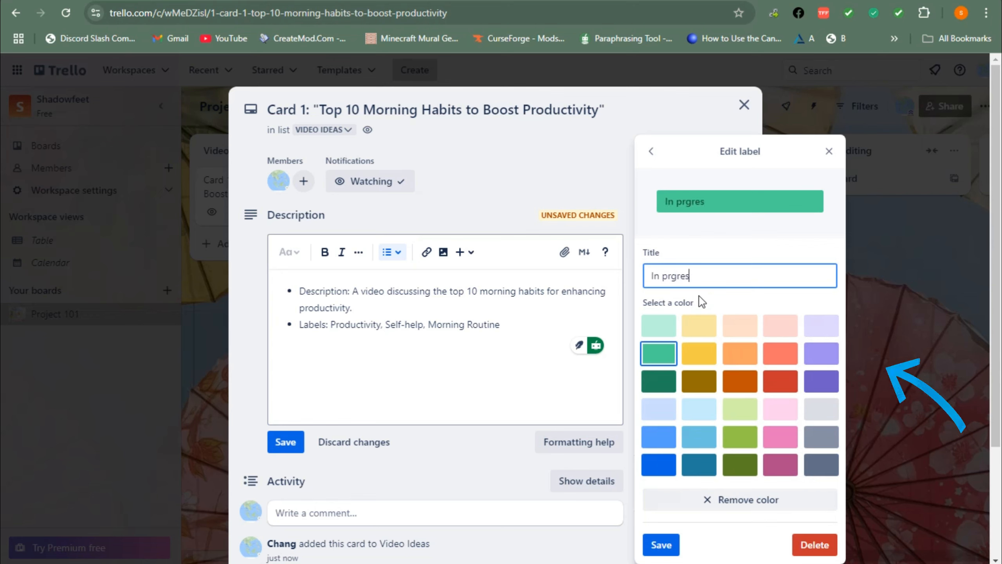
{"action": "key", "text": "BackSpace"}
{"action": "key", "text": "BackSpace"}
{"action": "key", "text": "BackSpace"}
{"action": "key", "text": "BackSpace"}
{"action": "key", "text": "BackSpace"}
{"action": "type", "text": "ro"}
{"action": "left_click", "coordinate": [661, 545]}
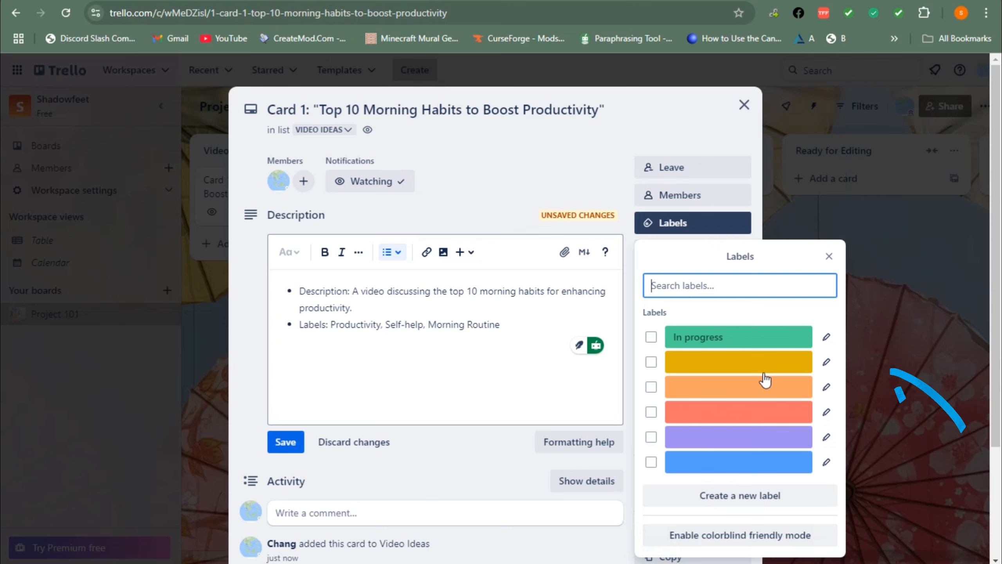
Name the yellow label "Done" and save it, leaving it unassigned on the card
{"action": "left_click", "coordinate": [675, 372]}
{"action": "left_click", "coordinate": [689, 366]}
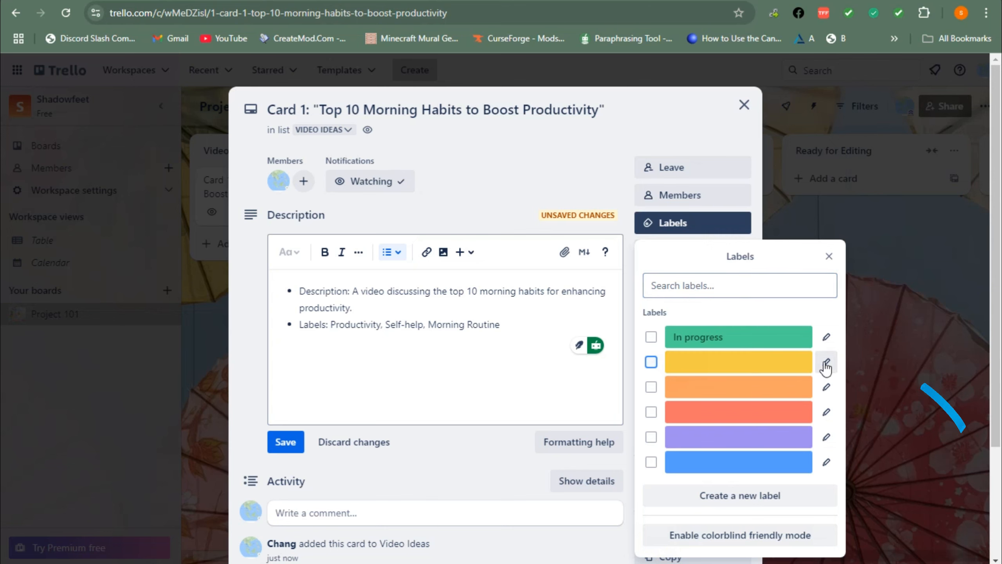
{"action": "left_click", "coordinate": [826, 364]}
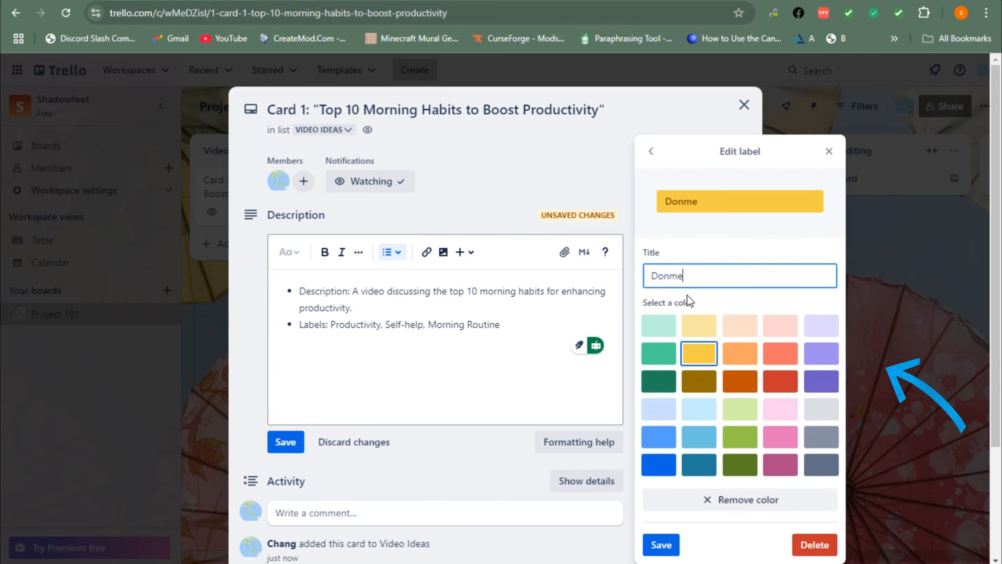
{"action": "key", "text": "BackSpace"}
{"action": "key", "text": "BackSpace"}
{"action": "type", "text": "e"}
{"action": "left_click", "coordinate": [665, 542]}
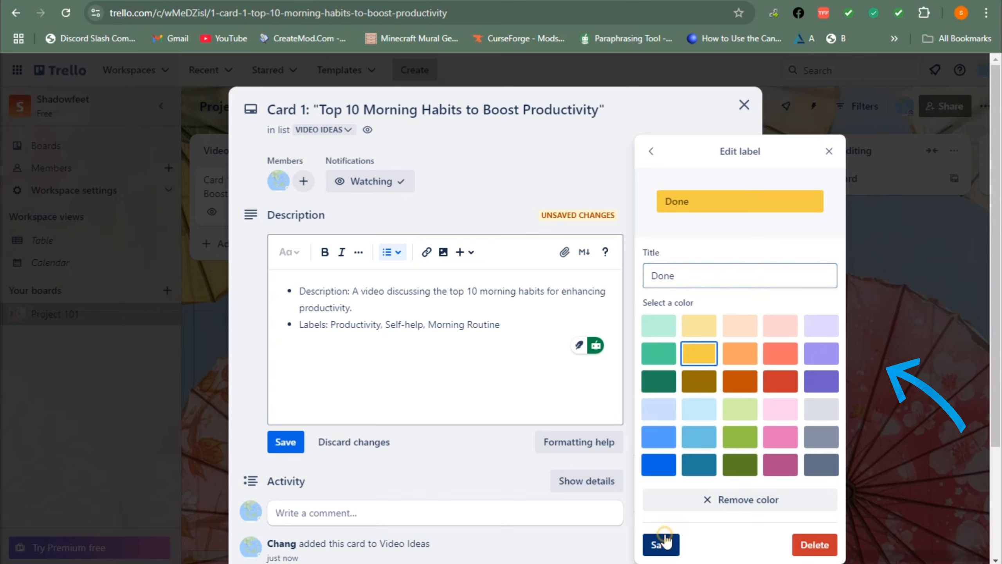
Create a dark red label titled "Urgent" for the card
{"action": "left_click", "coordinate": [727, 507]}
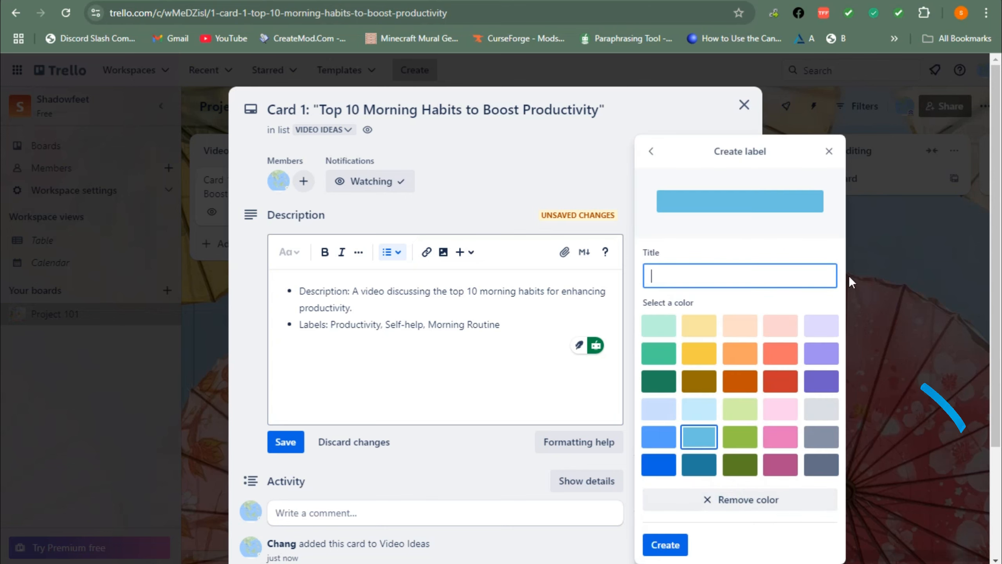
{"action": "left_click", "coordinate": [702, 273]}
{"action": "type", "text": "Urg"}
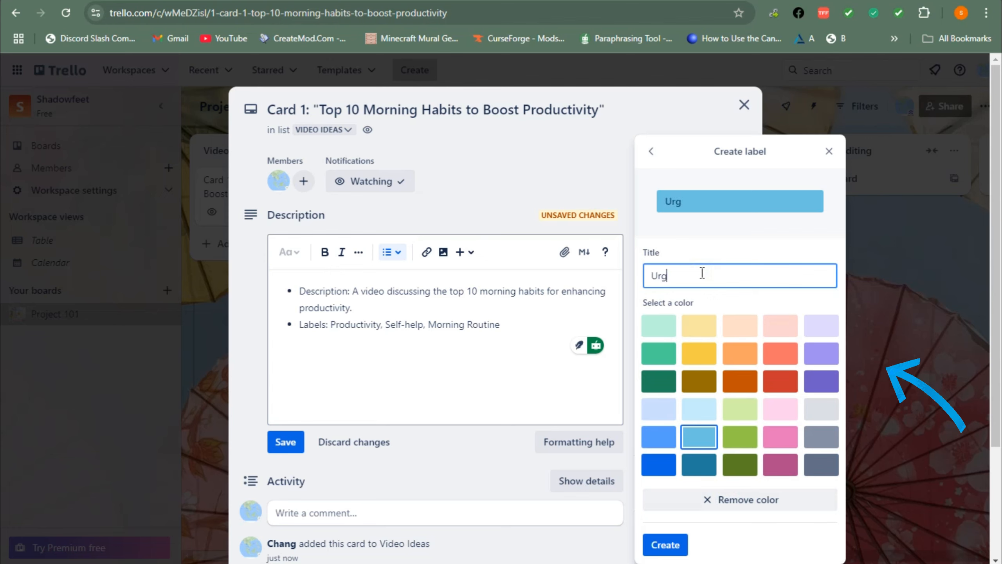
{"action": "type", "text": "ent"}
{"action": "left_click", "coordinate": [781, 381]}
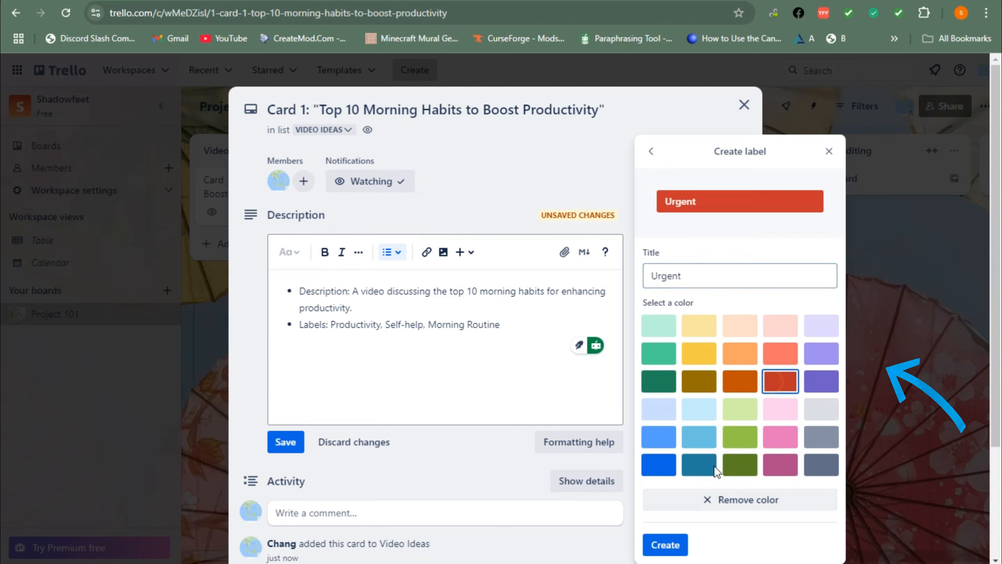
{"action": "left_click", "coordinate": [671, 544]}
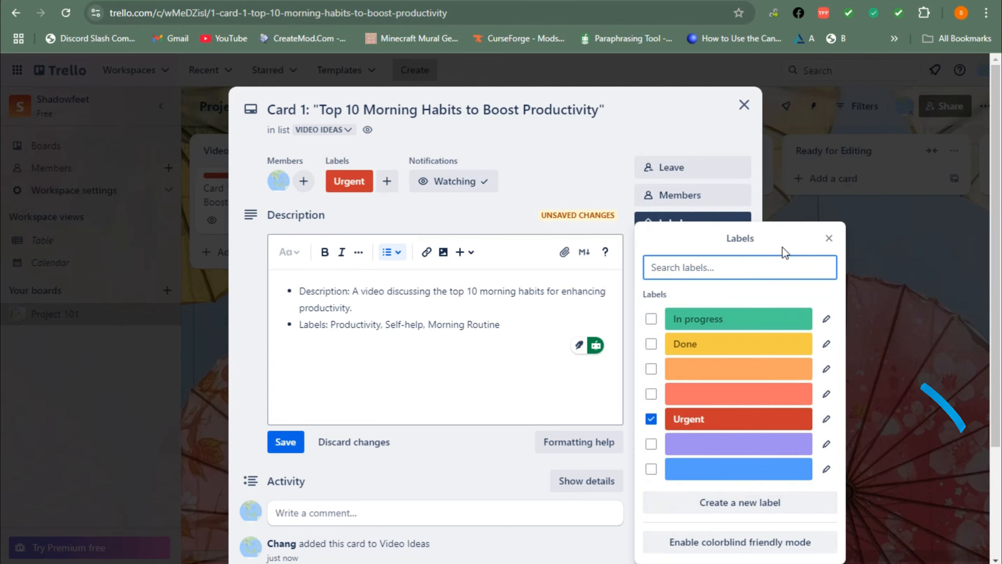
Replace the card's red "Urgent" label with the green "In progress" label and close the label list
{"action": "left_click", "coordinate": [658, 418]}
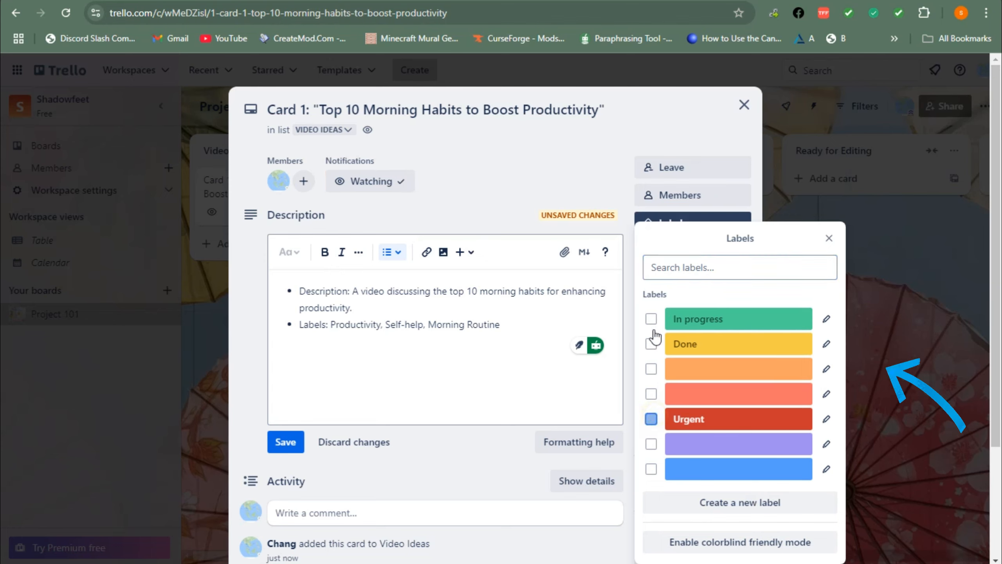
{"action": "left_click", "coordinate": [652, 320]}
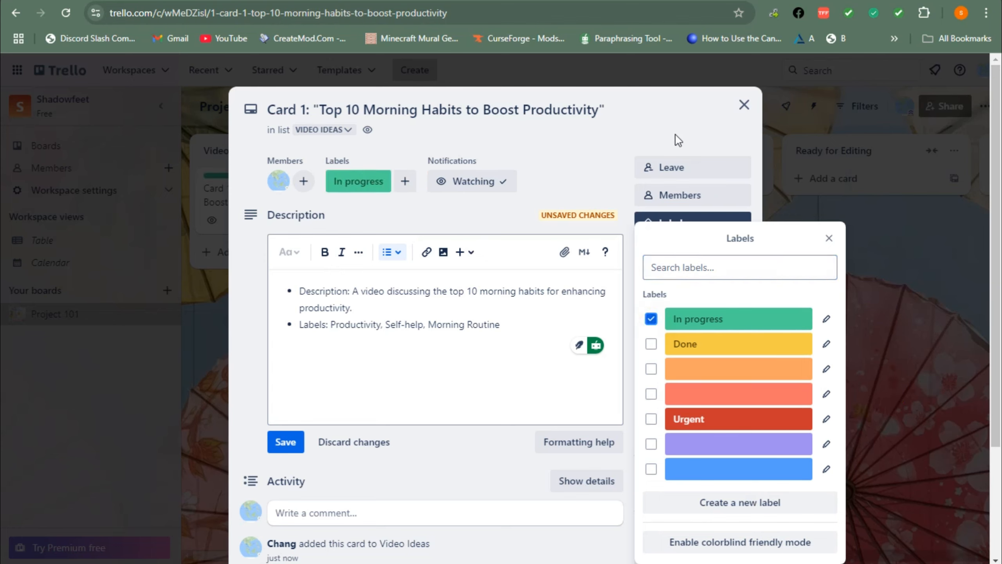
{"action": "left_click", "coordinate": [672, 118]}
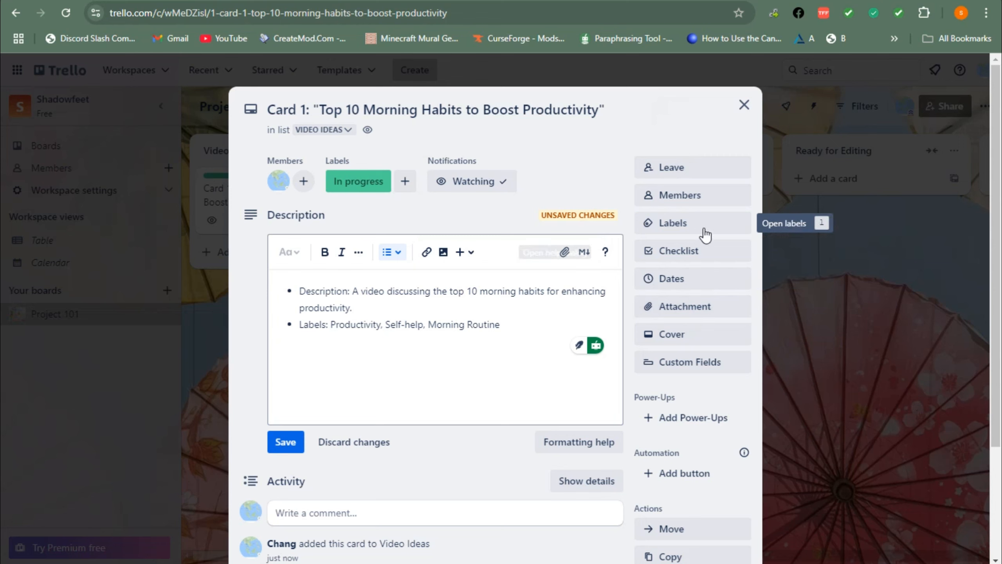
Set the card's due date to 24/11/2024 at 20:42 with a reminder one day before, and save it
{"action": "left_click", "coordinate": [694, 259]}
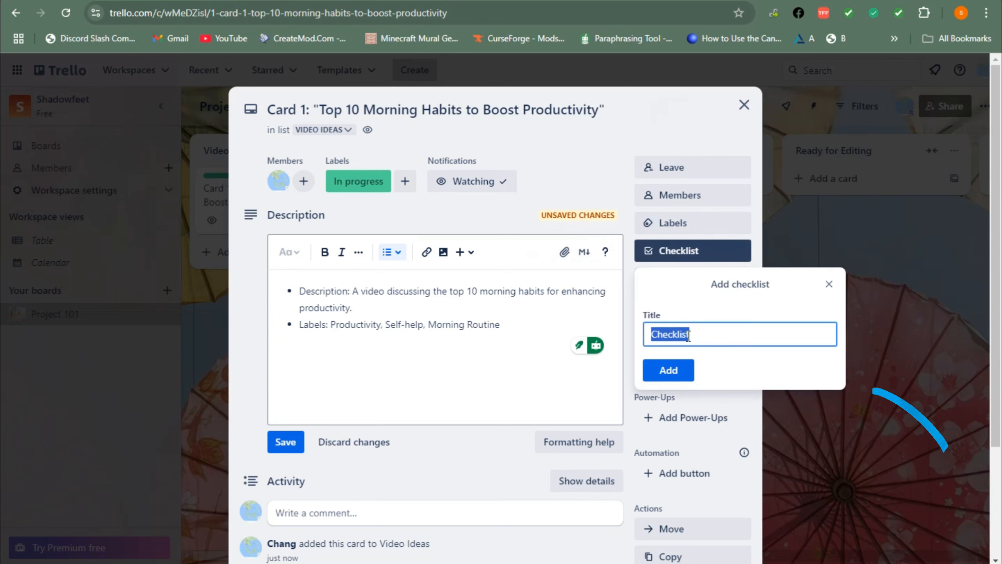
{"action": "left_click", "coordinate": [829, 284]}
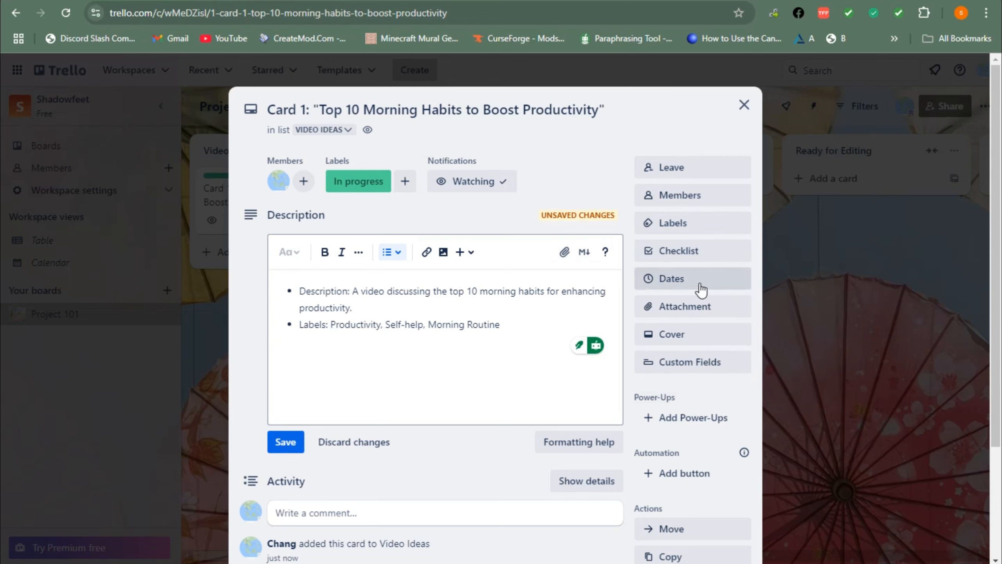
{"action": "left_click", "coordinate": [700, 289]}
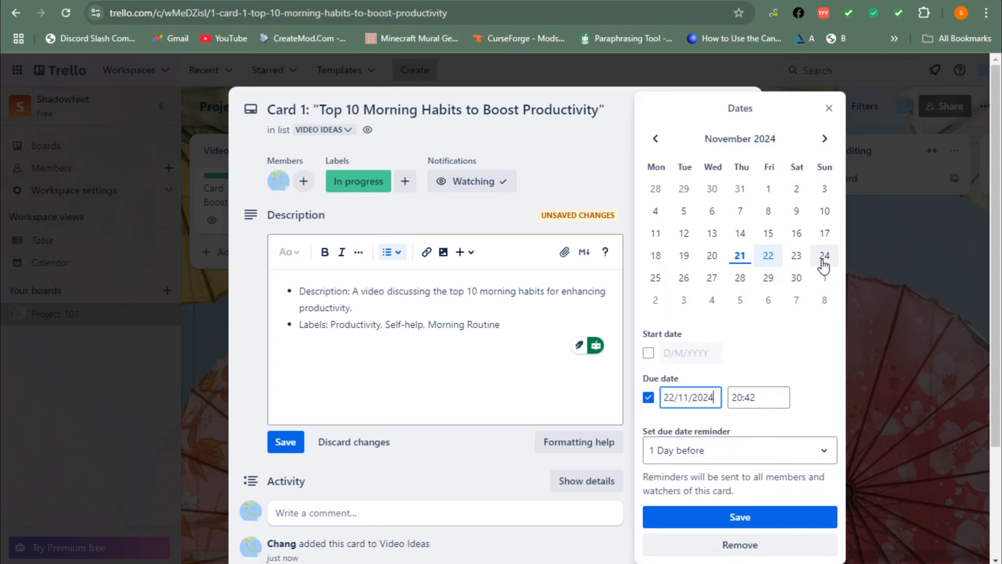
{"action": "left_click", "coordinate": [826, 261]}
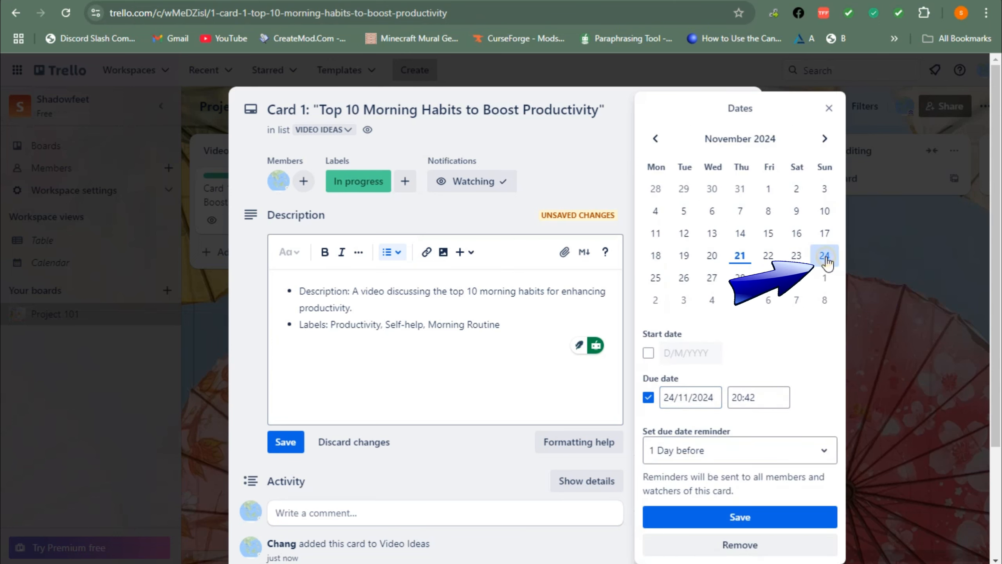
{"action": "left_click", "coordinate": [758, 519]}
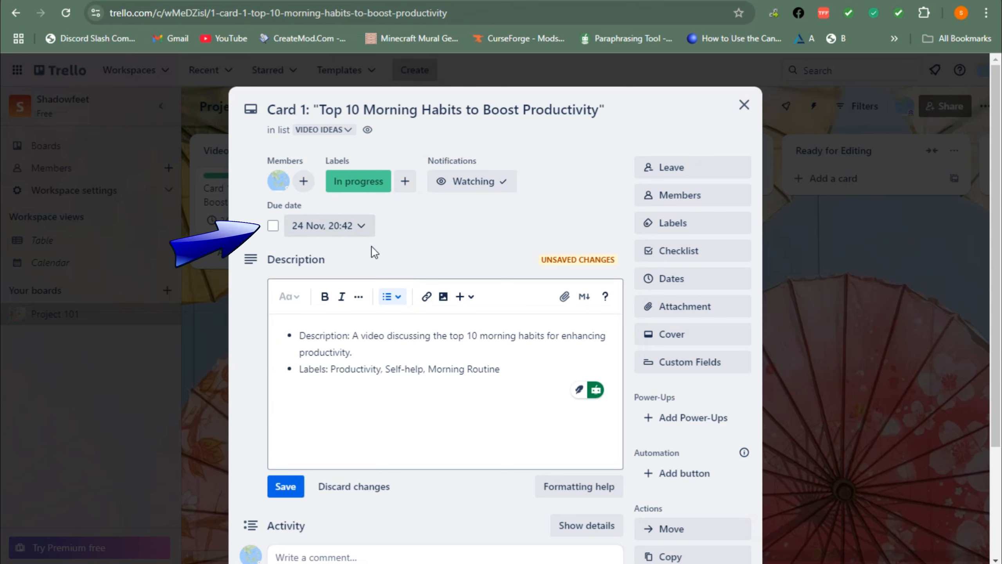
Examine the card's options for attaching a file or a link with display text, without attaching anything
{"action": "left_click", "coordinate": [671, 307]}
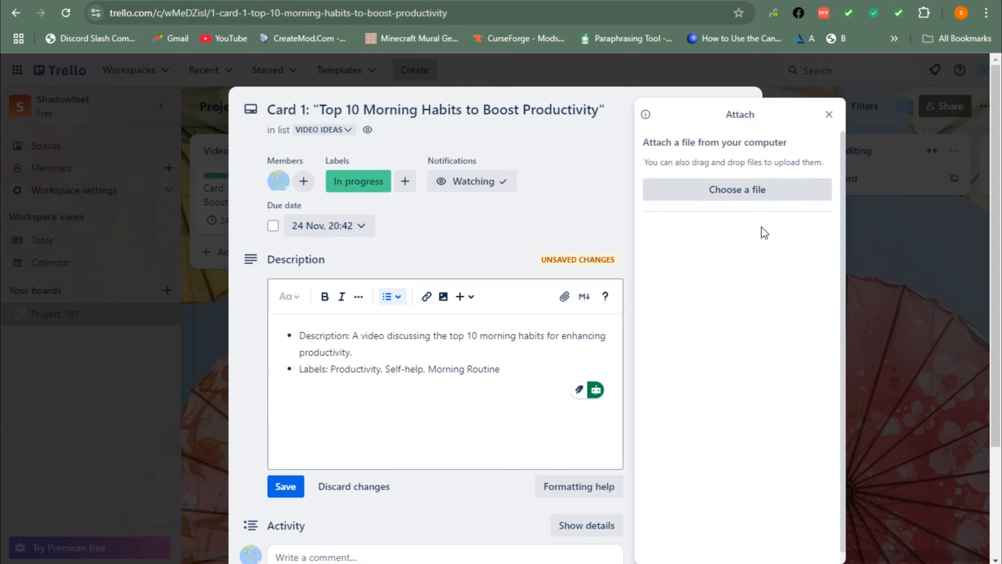
{"action": "right_click", "coordinate": [701, 244]}
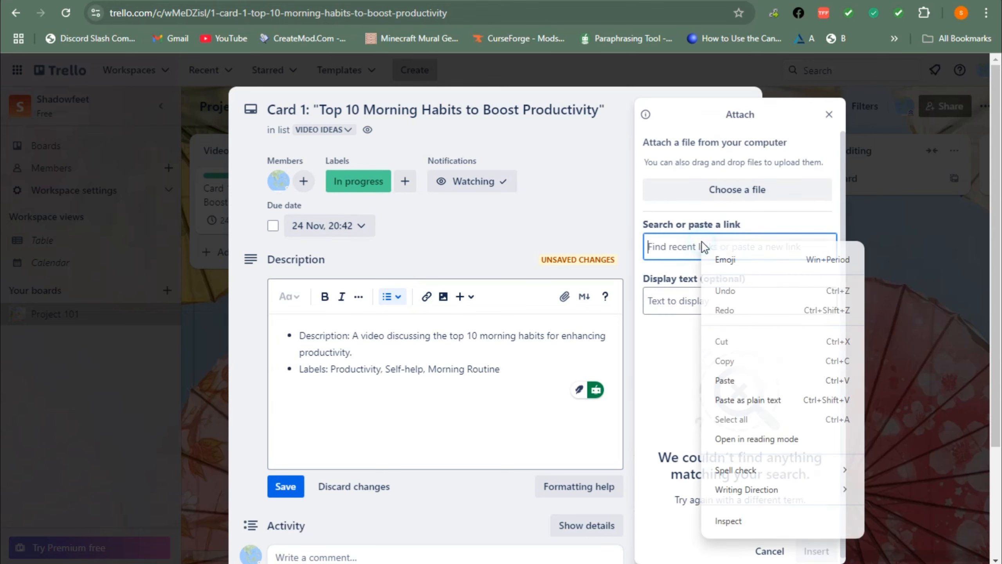
{"action": "left_click", "coordinate": [747, 382]}
{"action": "left_click", "coordinate": [726, 294]}
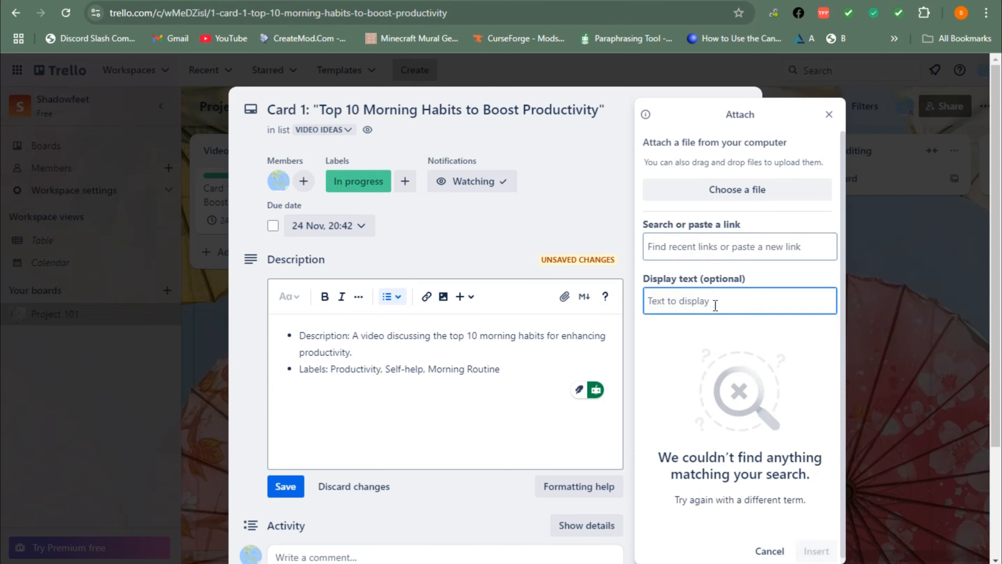
{"action": "key", "text": "alt"}
{"action": "left_click", "coordinate": [839, 114]}
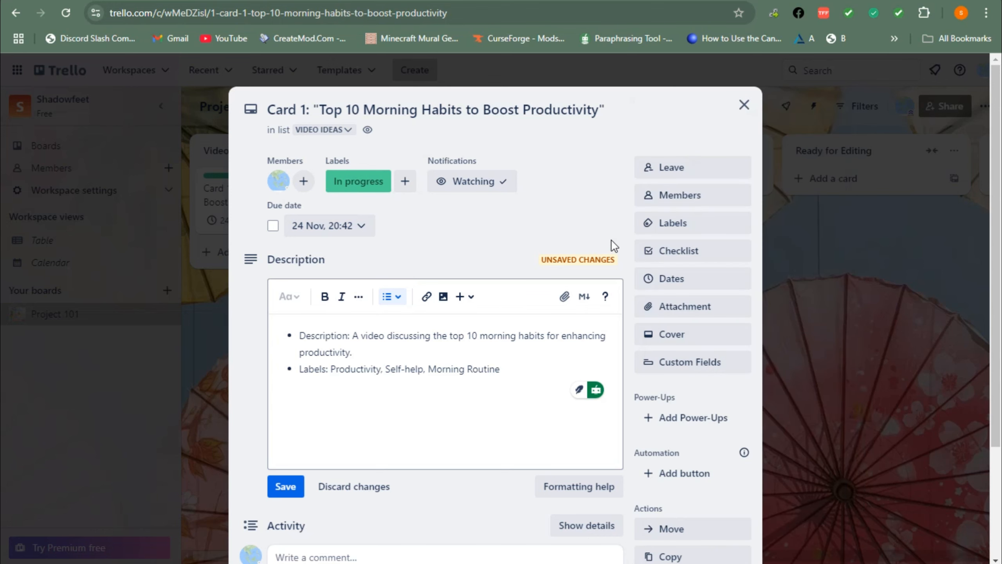
Set the dark Unsplash photo with the glowing "ACTION" sign as the card's cover
{"action": "left_click", "coordinate": [691, 339]}
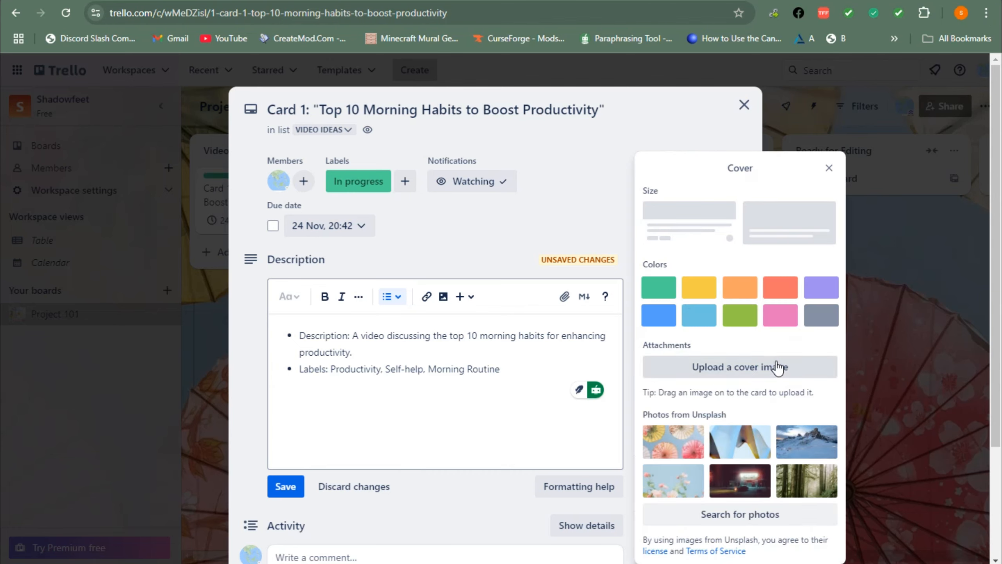
{"action": "left_click", "coordinate": [749, 488]}
{"action": "key", "text": "ctrl+w"}
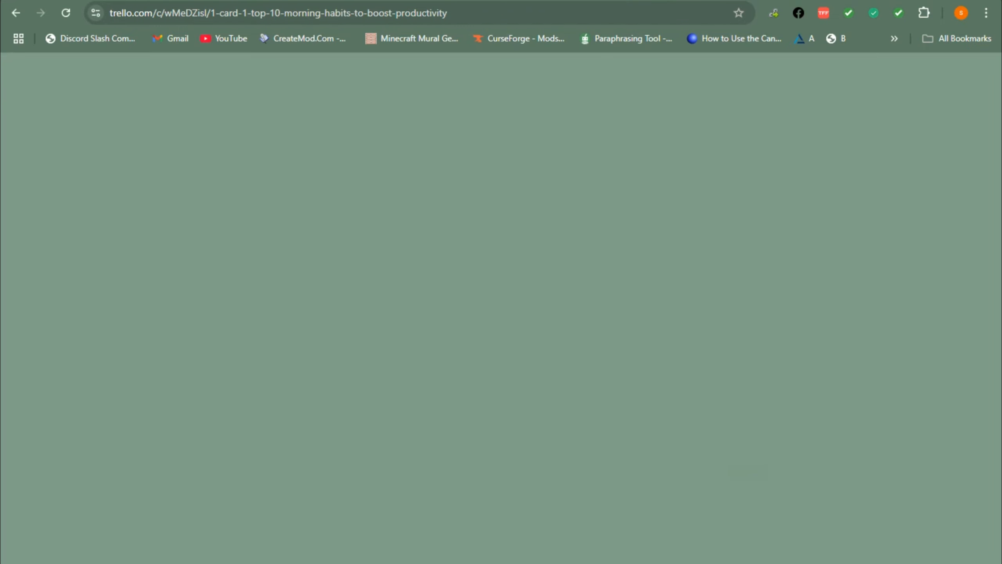
{"action": "left_click", "coordinate": [739, 471]}
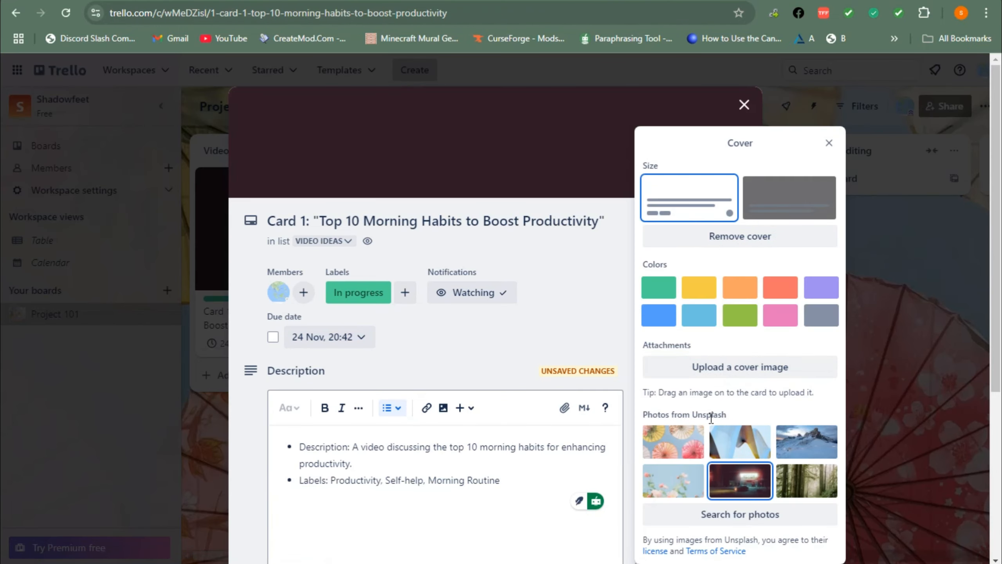
{"action": "left_click", "coordinate": [829, 142]}
Save the card's unsaved description about the top 10 morning habits
{"action": "scroll", "coordinate": [698, 426], "scroll_direction": "down", "scroll_amount": 3}
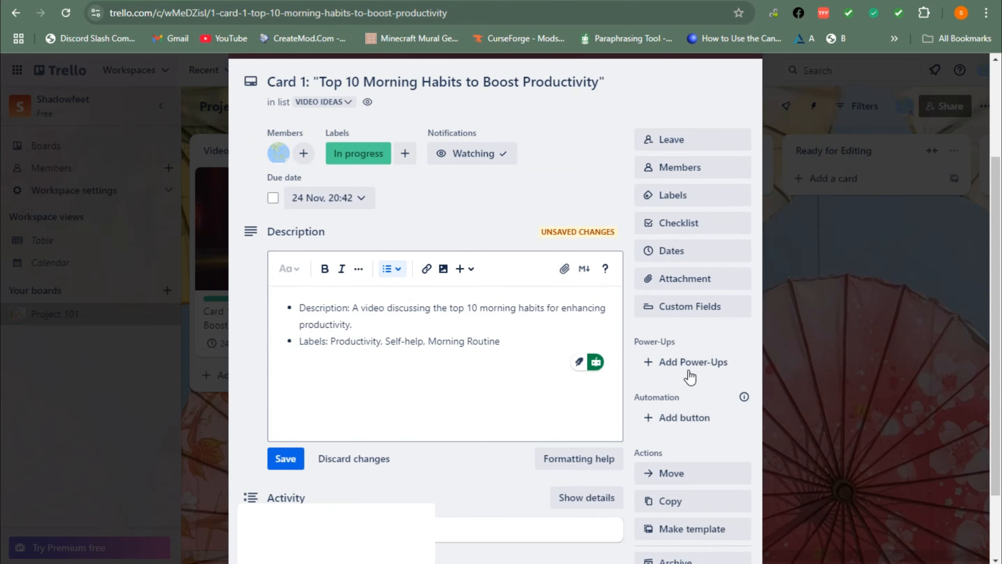
{"action": "scroll", "coordinate": [688, 421], "scroll_direction": "down", "scroll_amount": 2}
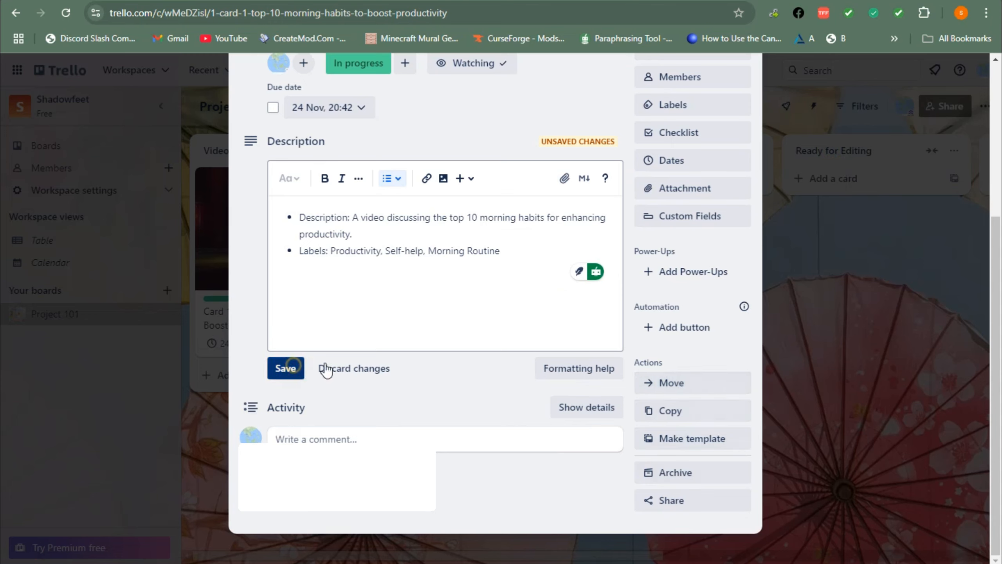
{"action": "left_click", "coordinate": [293, 367]}
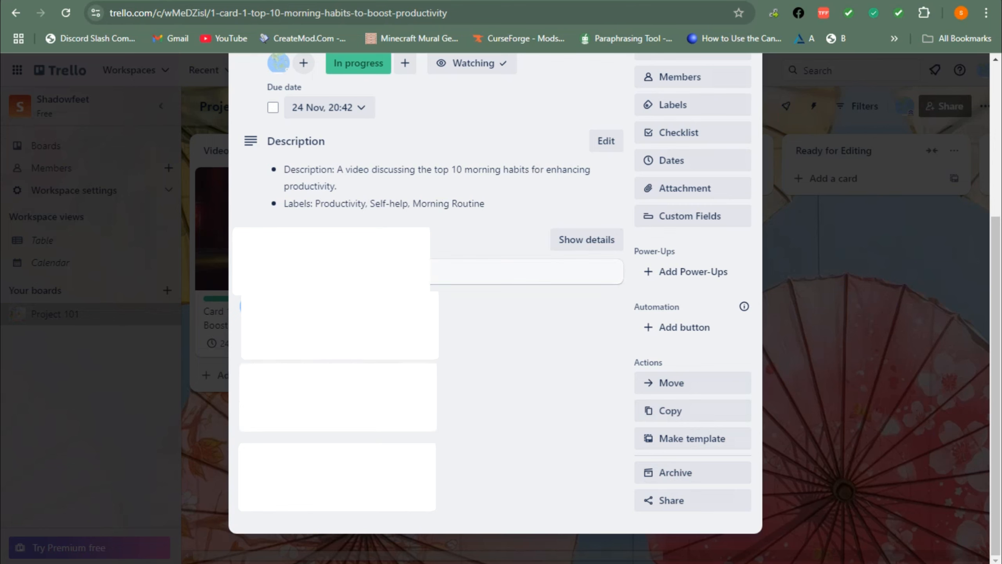
Write a bulleted comment describing a 'Would You Rather?' horror challenge video, with labels Challenge, Horror, Interactive Content, mentioning a team member
{"action": "left_click", "coordinate": [324, 273]}
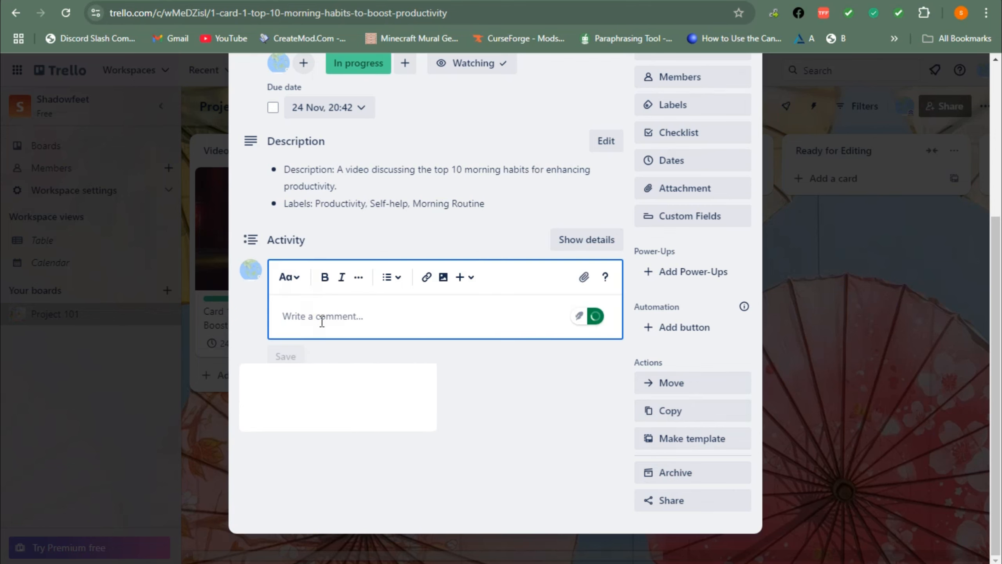
{"action": "type", "text": "Description: A challenge video with 'Would You Rather?' questions in the scary/horror genre. Labels: Challenge, Horror, Interactive Conten"}
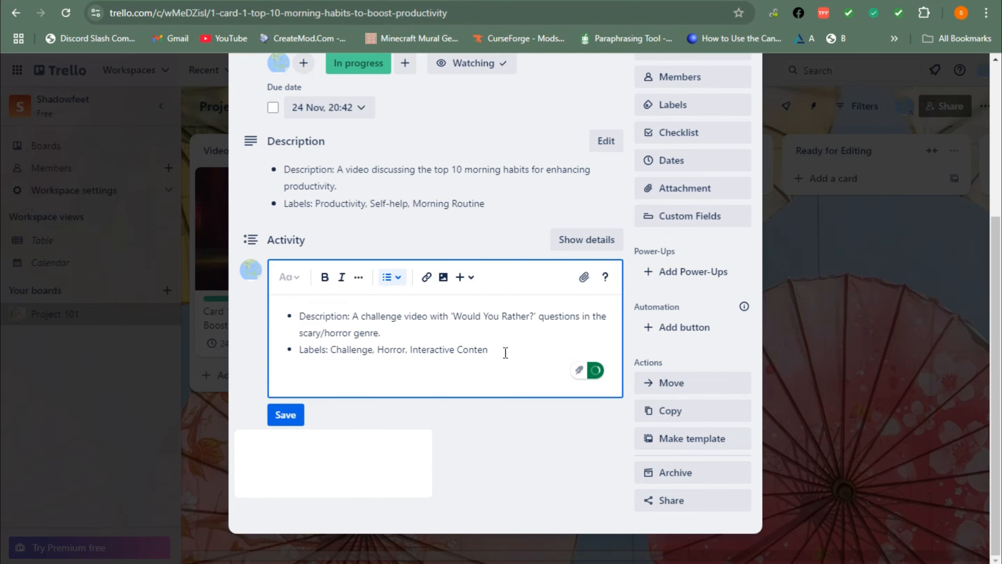
{"action": "type", "text": "@A"}
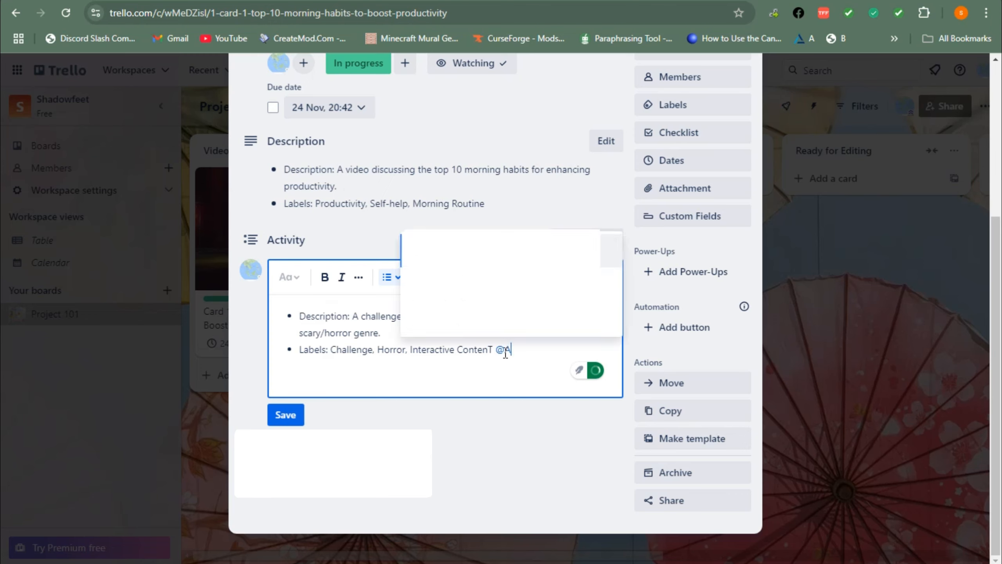
{"action": "type", "text": "ndy"}
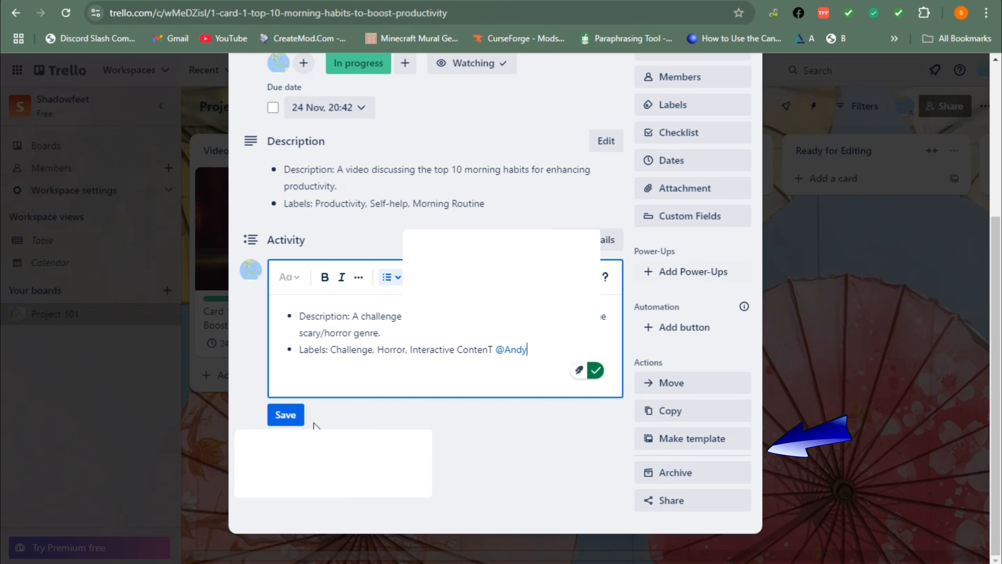
{"action": "key", "text": "ctrl+s"}
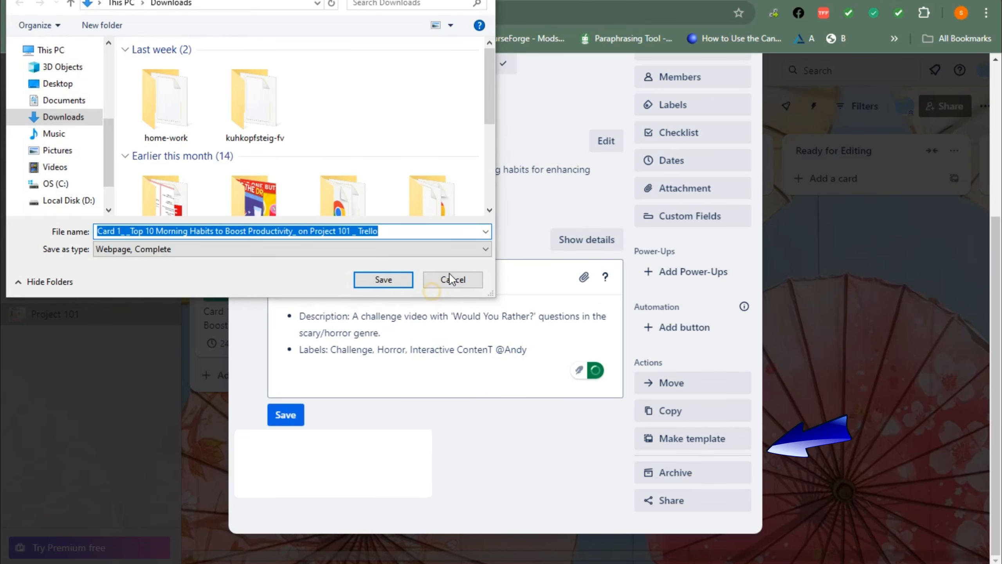
{"action": "left_click", "coordinate": [450, 277]}
Format the entire comment text in bold and italic and save the comment
{"action": "key", "text": "ctrl+a"}
{"action": "left_click", "coordinate": [324, 277]}
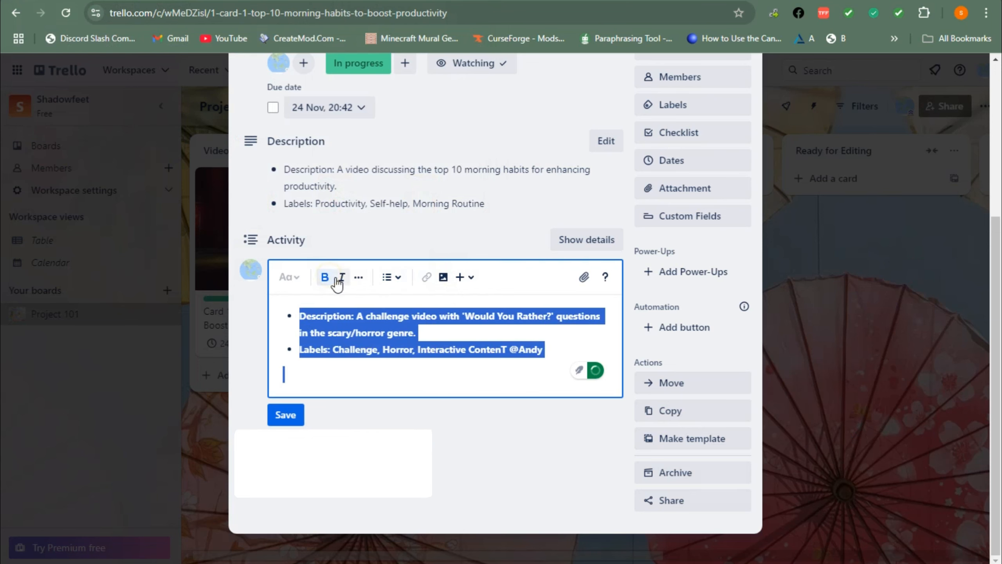
{"action": "left_click", "coordinate": [342, 277]}
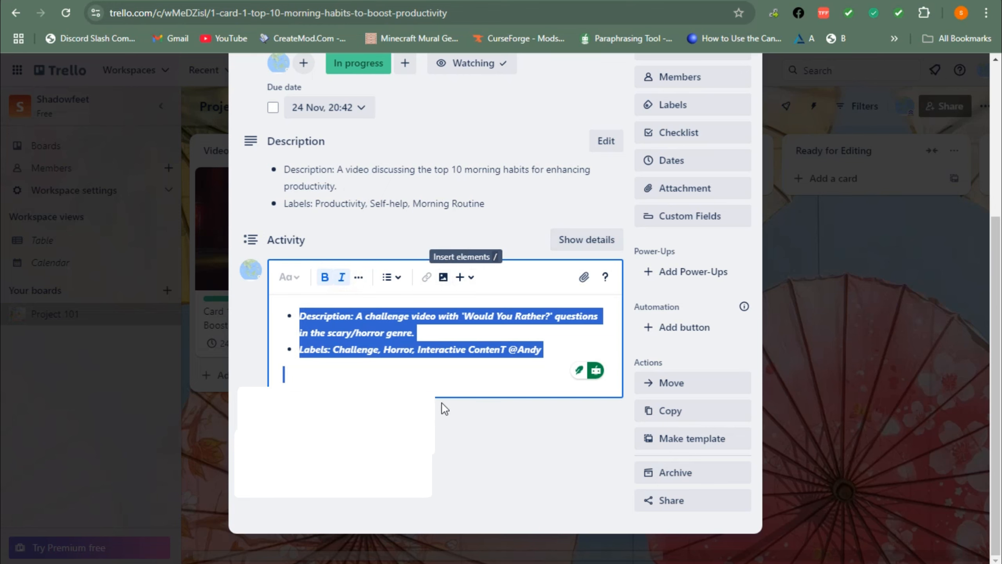
{"action": "left_click", "coordinate": [283, 414]}
Review the card's cover, details and comment, closing it and reopening it from the Video Ideas list
{"action": "scroll", "coordinate": [495, 431], "scroll_direction": "up", "scroll_amount": 4}
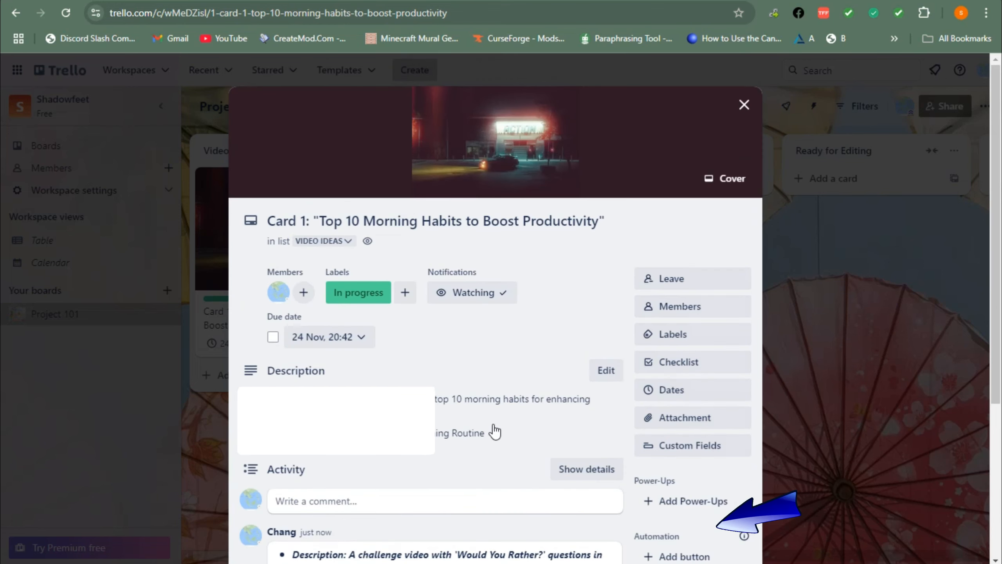
{"action": "scroll", "coordinate": [495, 430], "scroll_direction": "down", "scroll_amount": 5}
{"action": "scroll", "coordinate": [743, 197], "scroll_direction": "up", "scroll_amount": 3}
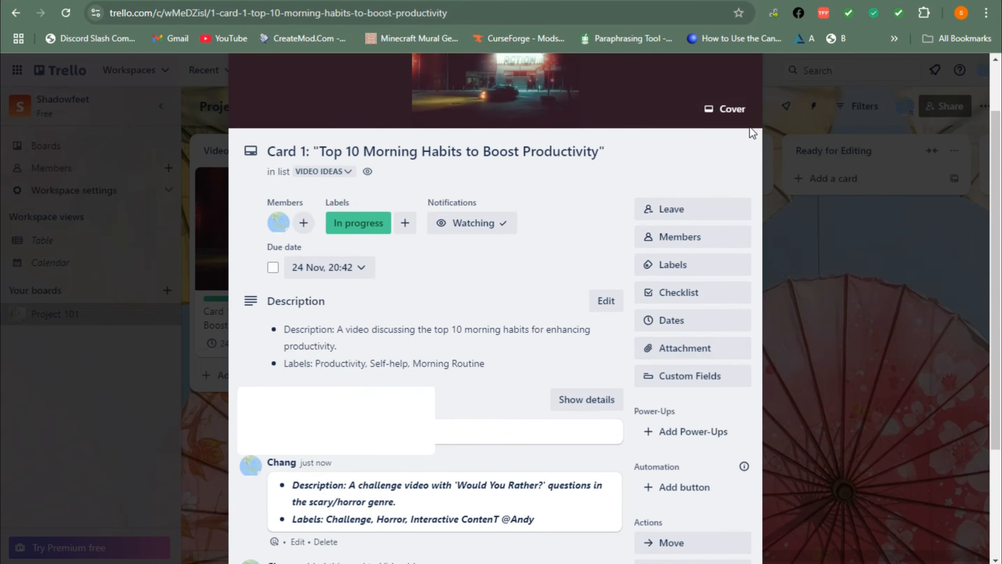
{"action": "scroll", "coordinate": [755, 65], "scroll_direction": "up", "scroll_amount": 2}
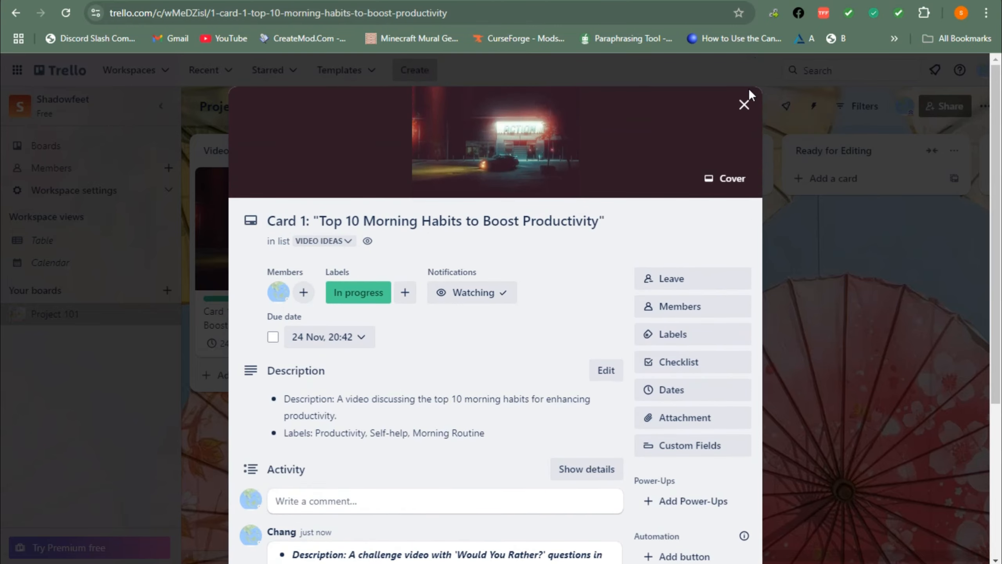
{"action": "left_click", "coordinate": [753, 103]}
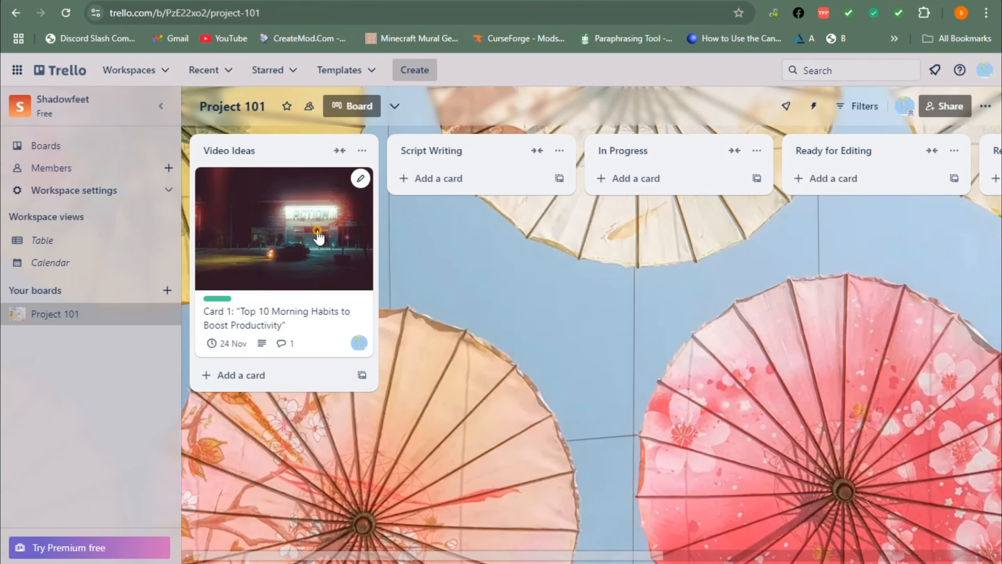
{"action": "left_click", "coordinate": [320, 235]}
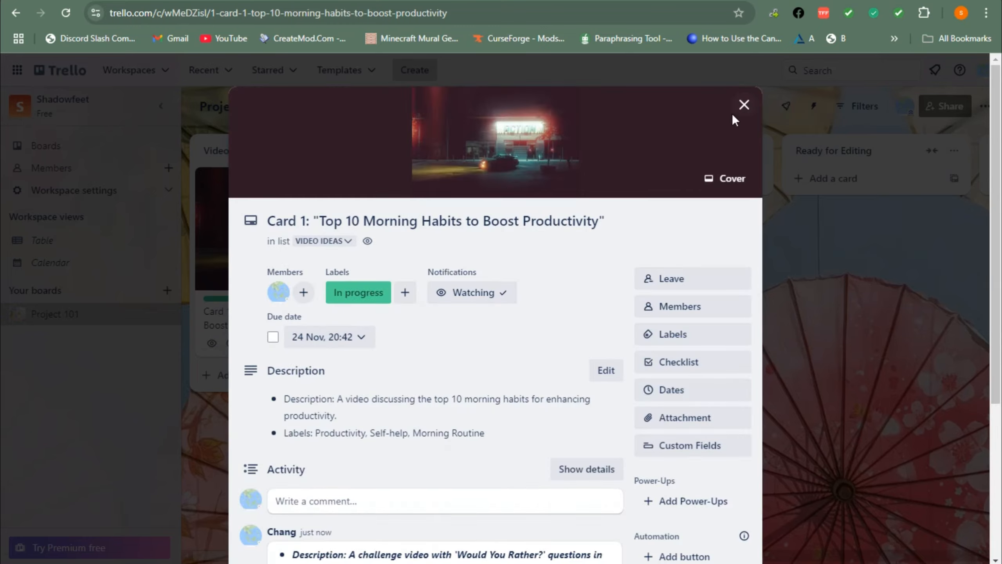
{"action": "left_click", "coordinate": [742, 104]}
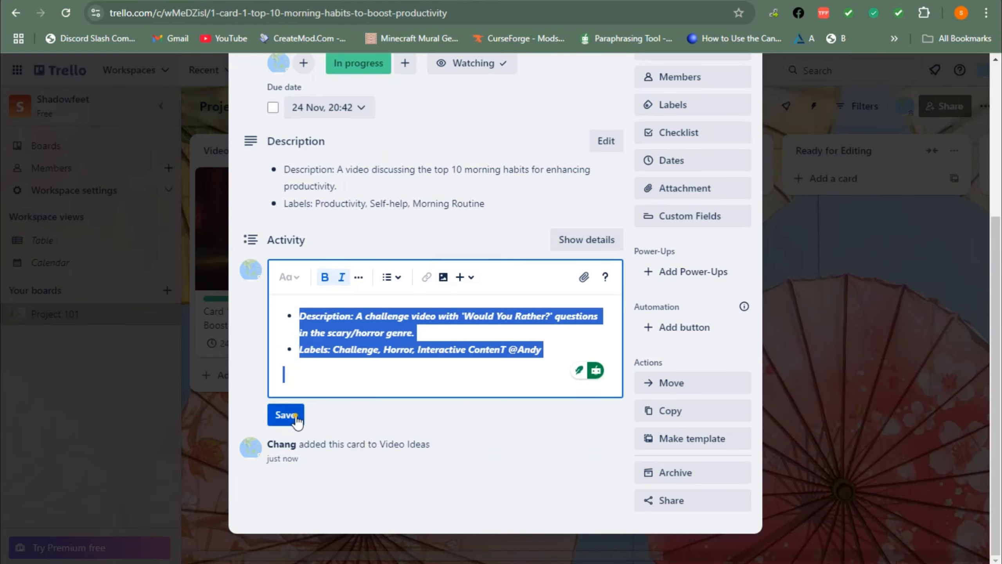
Post the bold italic comment on the card and check it in the activity section
{"action": "left_click", "coordinate": [280, 414]}
{"action": "scroll", "coordinate": [496, 430], "scroll_direction": "up", "scroll_amount": 4}
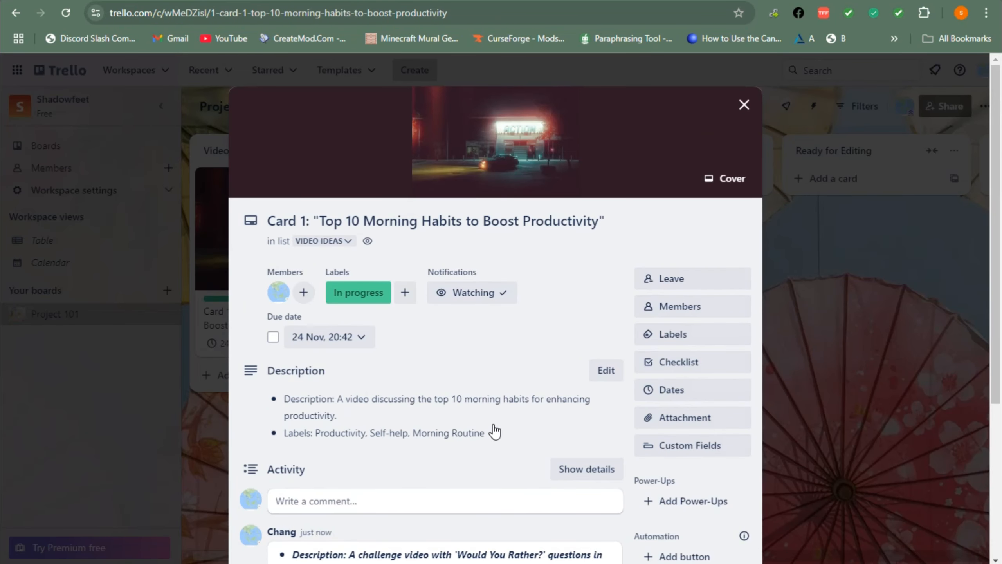
{"action": "scroll", "coordinate": [736, 213], "scroll_direction": "down", "scroll_amount": 3}
{"action": "scroll", "coordinate": [746, 114], "scroll_direction": "up", "scroll_amount": 3}
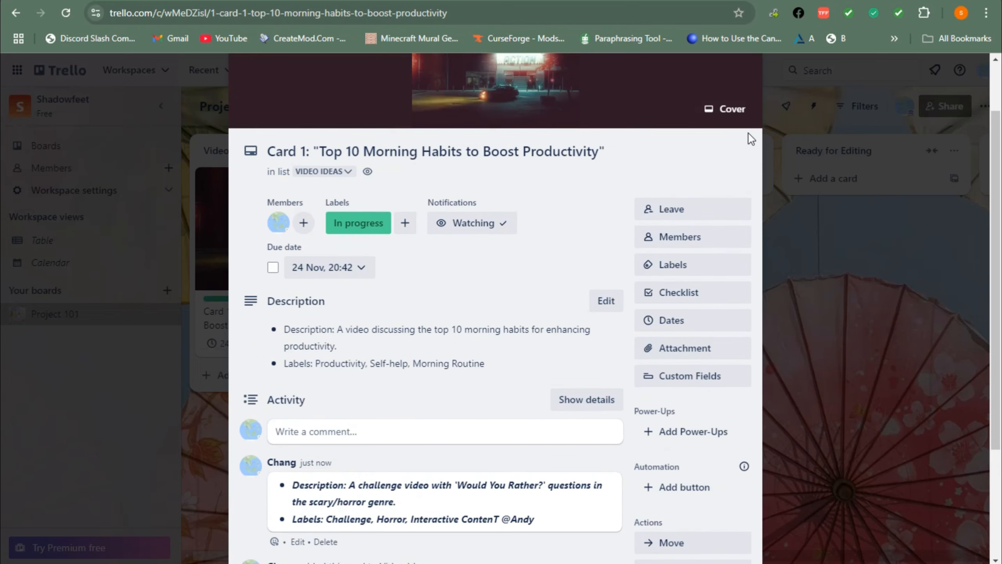